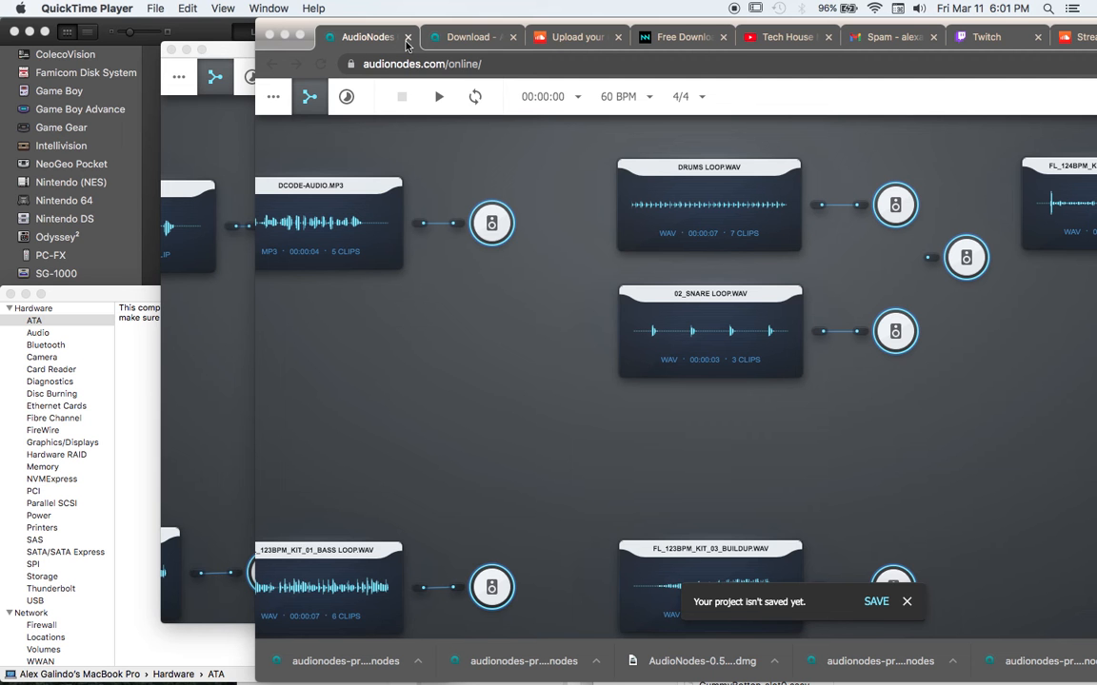
View the save options for the project in the online AudioNodes editor, and close them without saving
{"action": "left_click", "coordinate": [279, 101]}
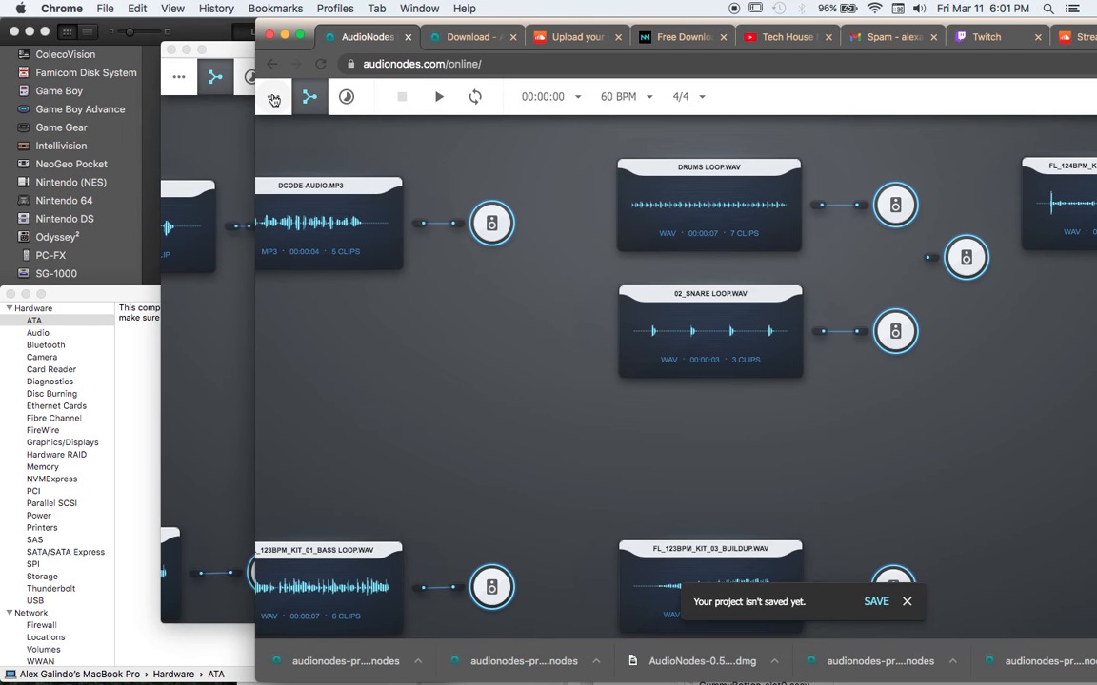
{"action": "left_click", "coordinate": [273, 101]}
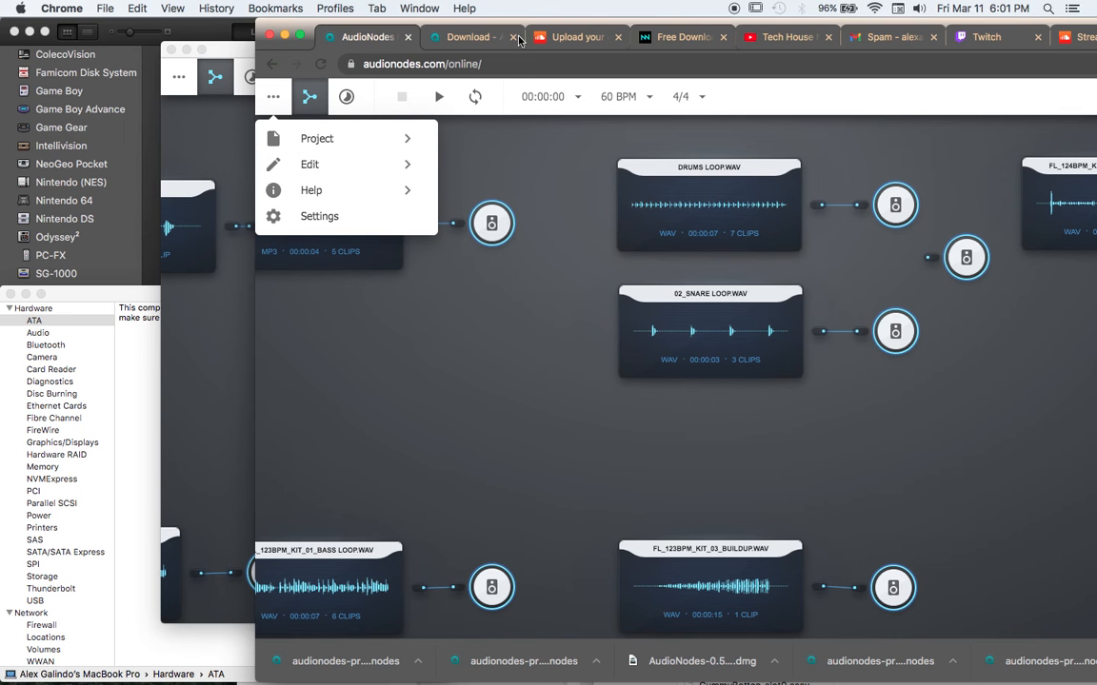
{"action": "left_click", "coordinate": [351, 141]}
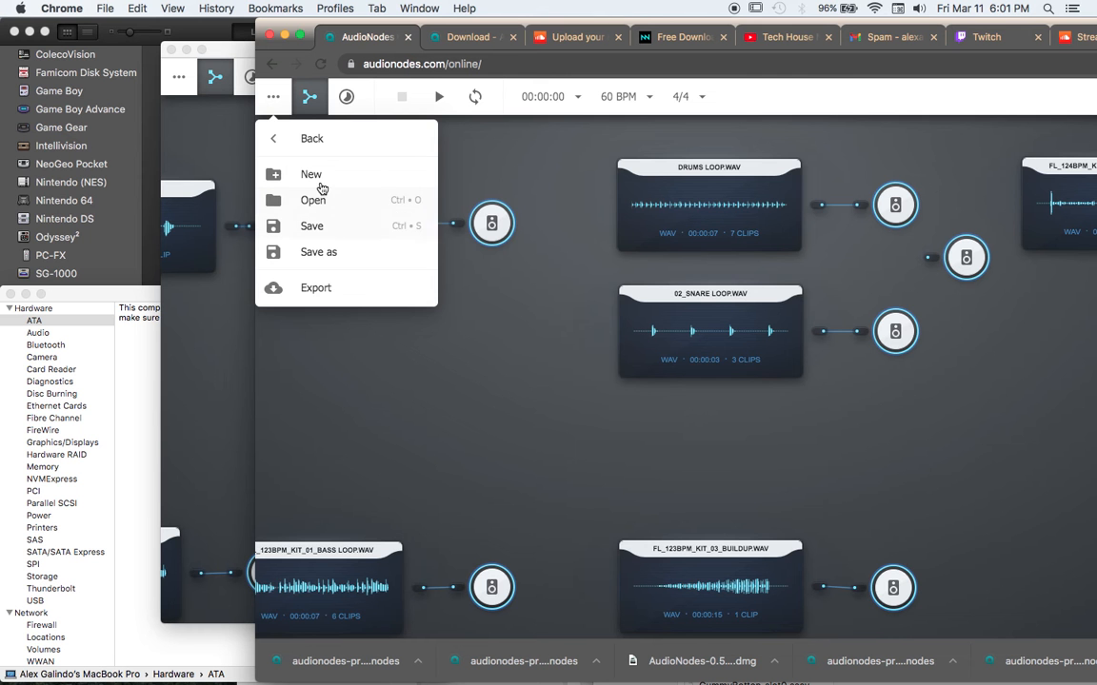
{"action": "left_click", "coordinate": [314, 225]}
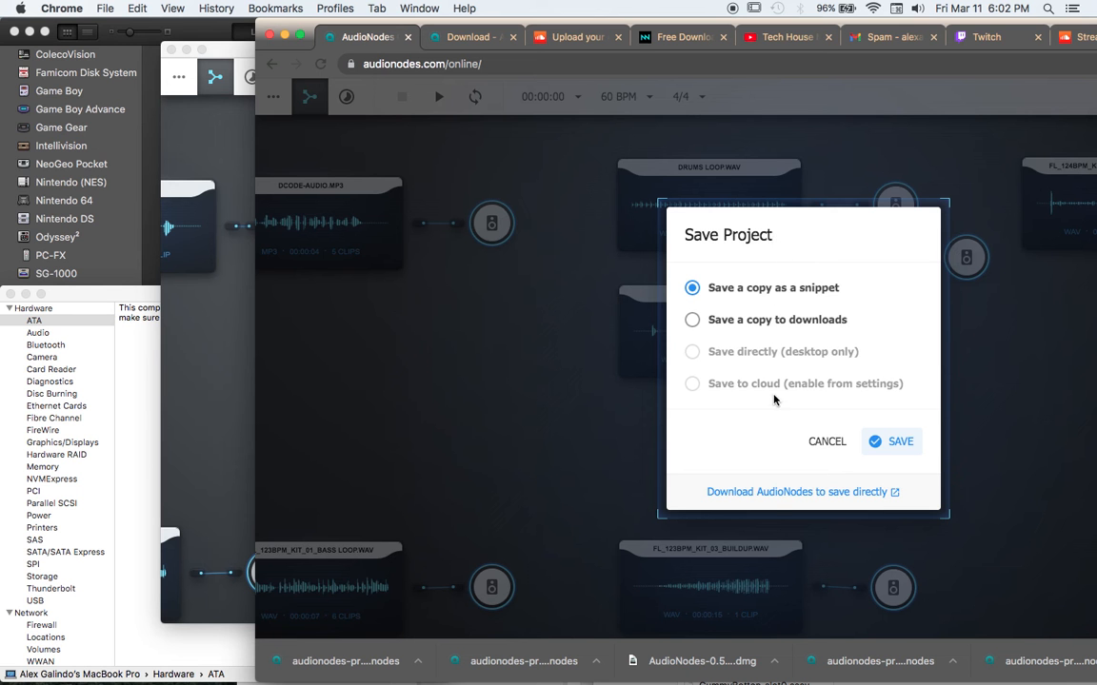
{"action": "left_click", "coordinate": [825, 442]}
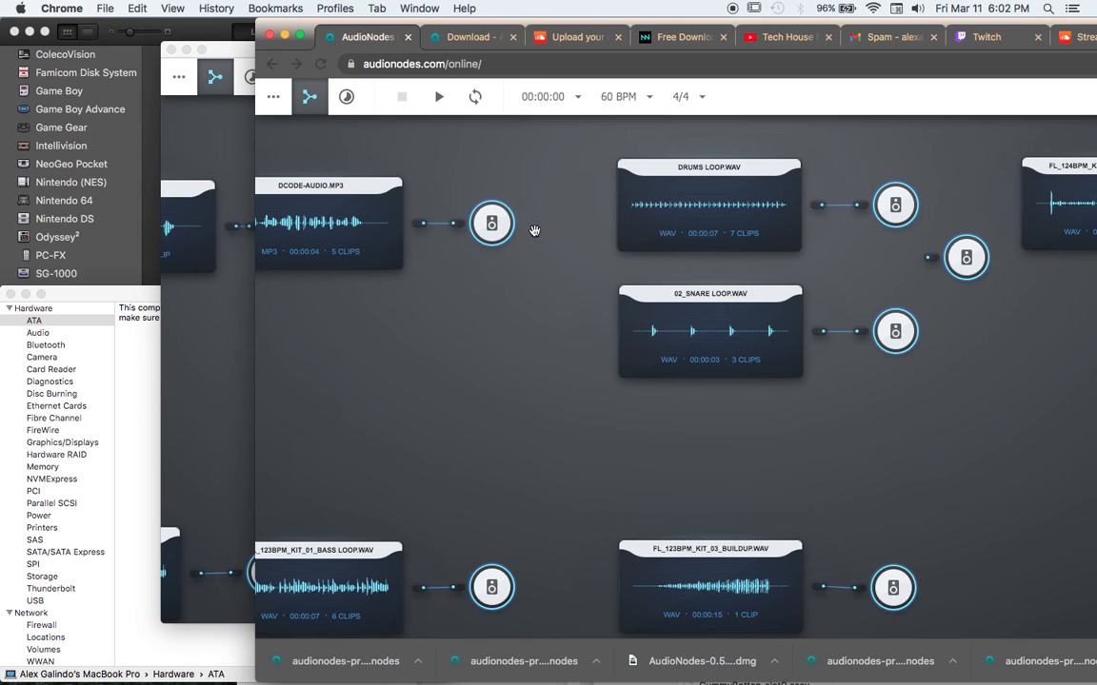
Switch from Chrome to the AudioNodes desktop app to view its copy of the project
{"action": "key", "text": "super+Tab"}
{"action": "key", "text": "super+Tab"}
{"action": "key", "text": "super+Tab"}
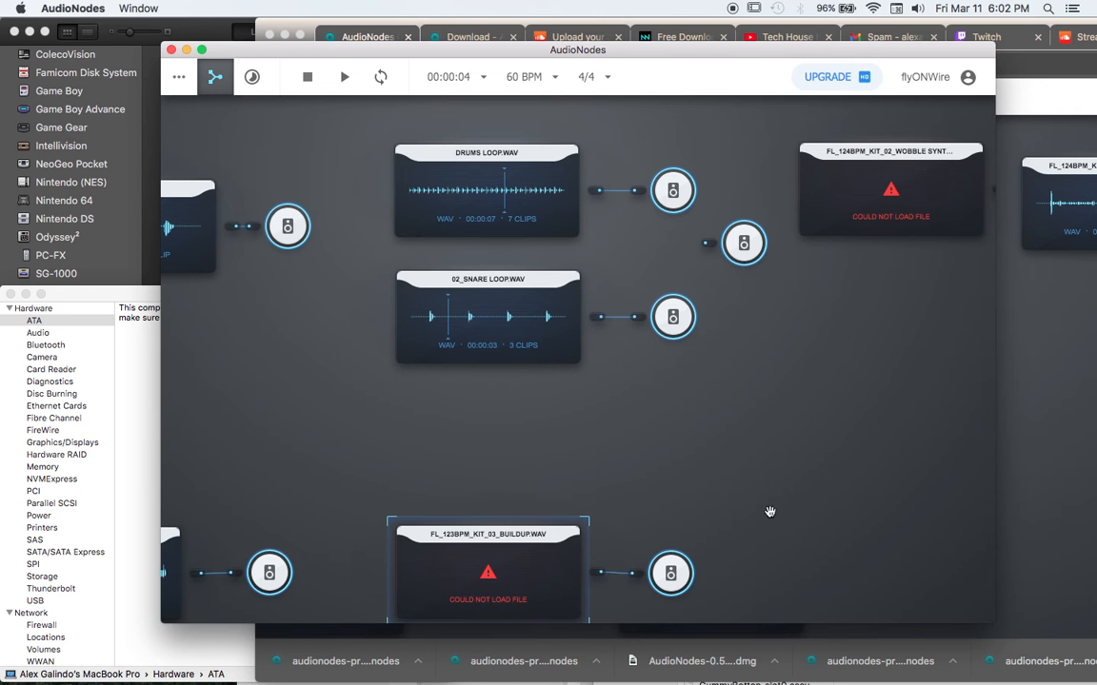
Switch to Finder, search this Mac for "audio", and look through the matching files
{"action": "key", "text": "super+Tab"}
{"action": "key", "text": "super+Tab"}
{"action": "key", "text": "super+Tab"}
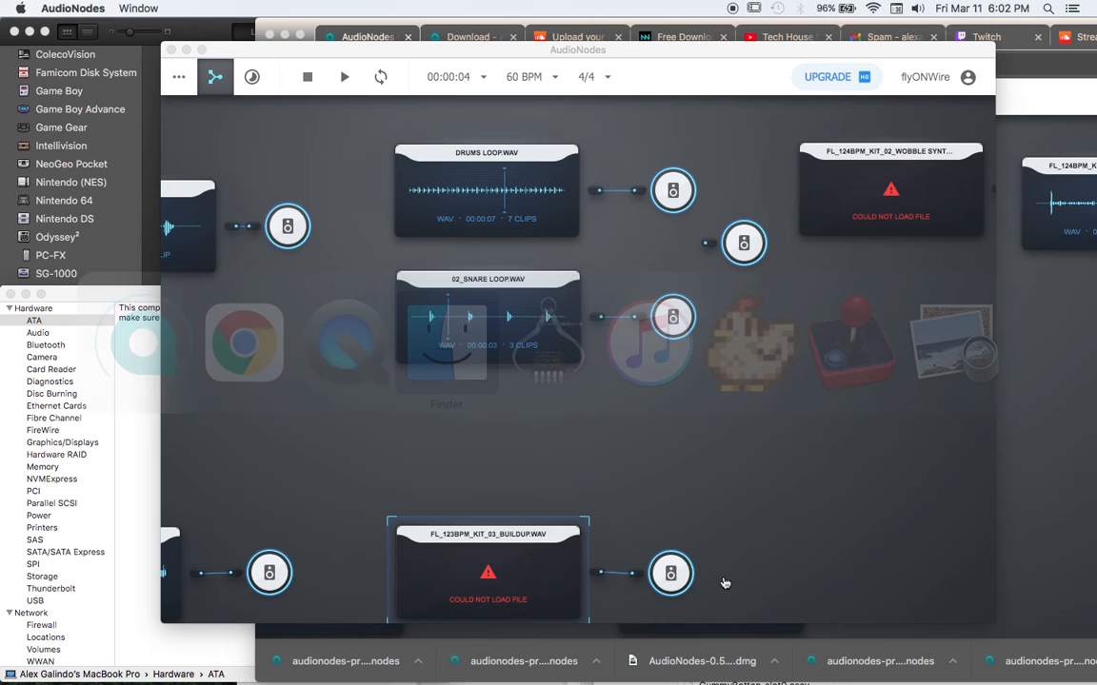
{"action": "left_click_drag", "start_coordinate": [767, 429], "coordinate": [703, 147]}
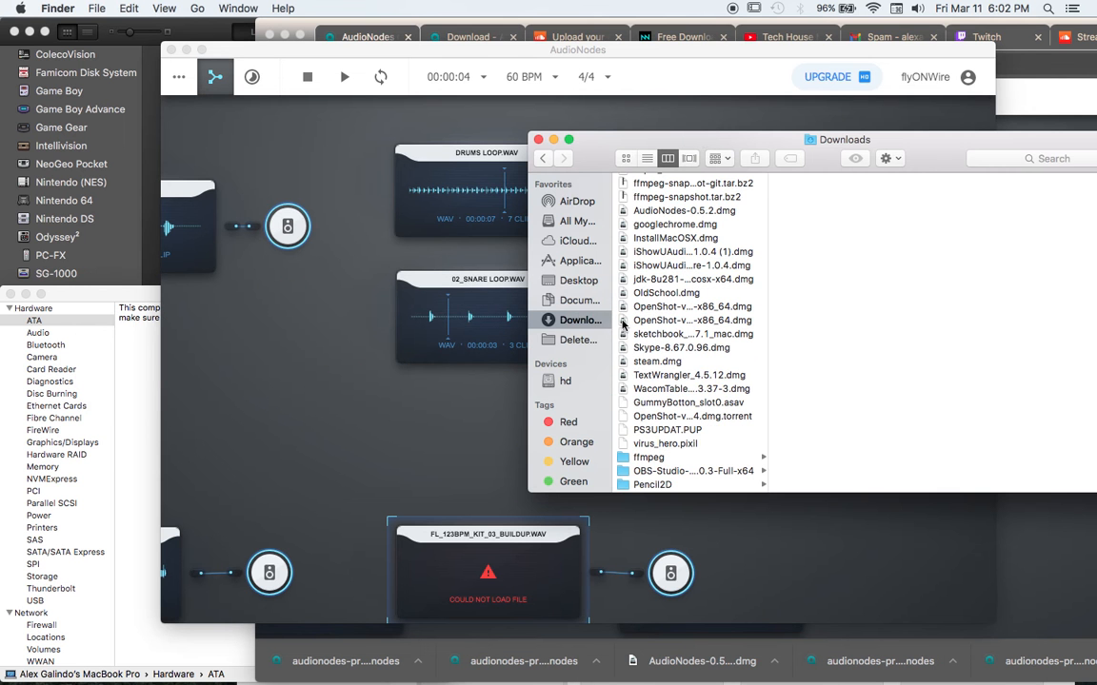
{"action": "scroll", "coordinate": [704, 276], "scroll_direction": "down", "scroll_amount": 2}
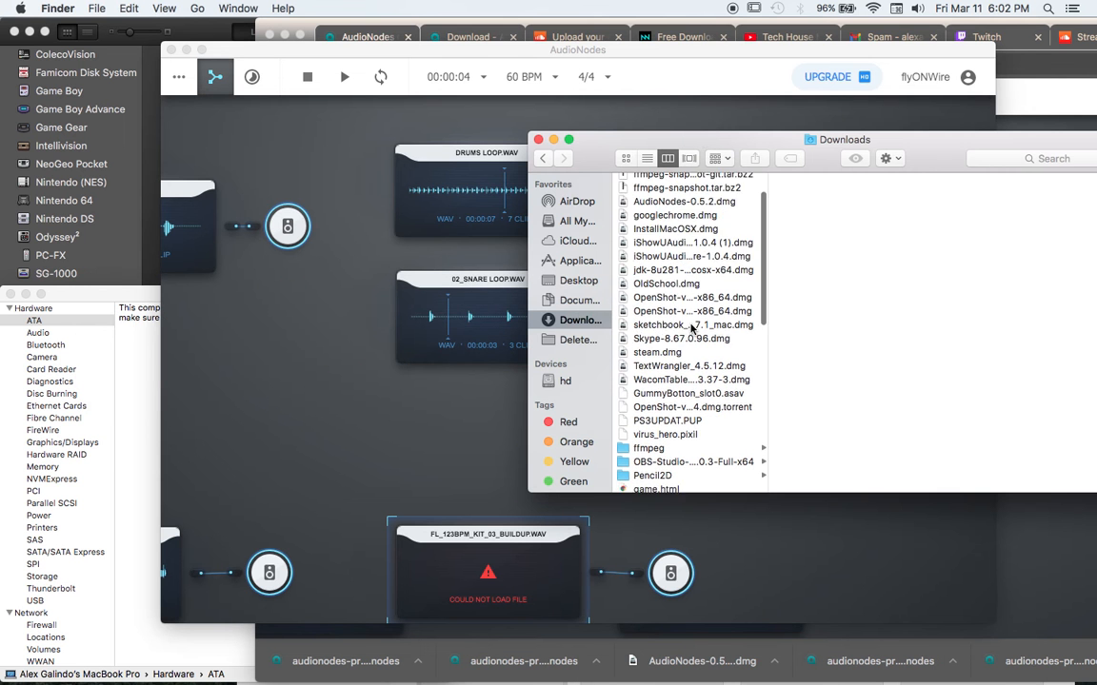
{"action": "left_click", "coordinate": [1033, 159]}
{"action": "type", "text": "audio"}
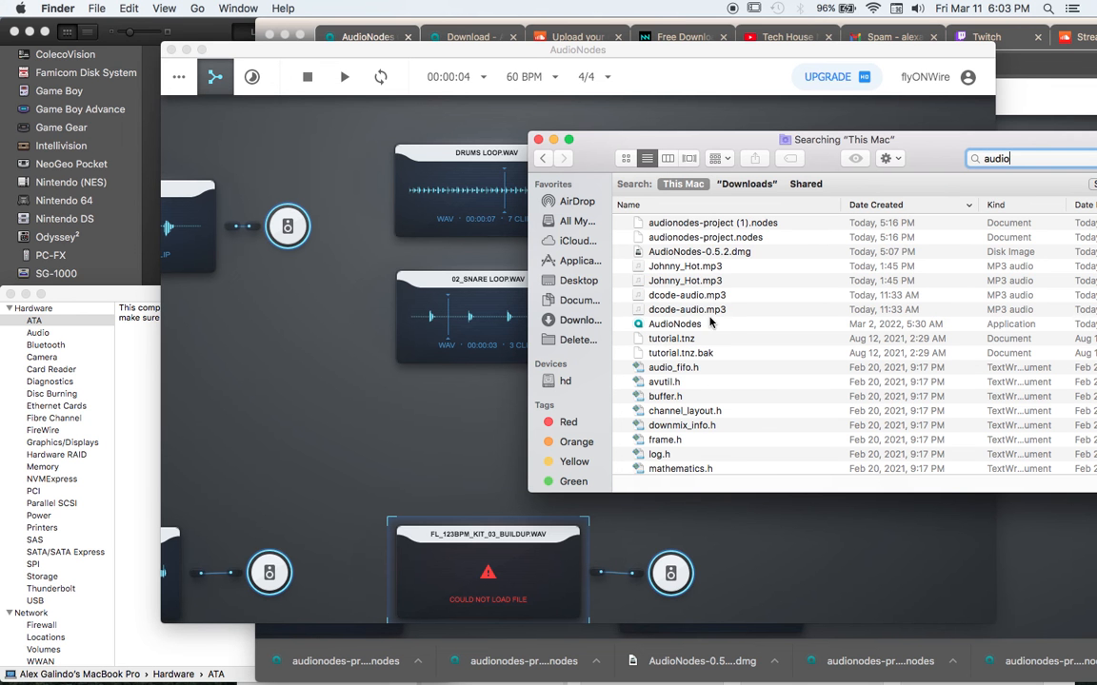
{"action": "scroll", "coordinate": [709, 343], "scroll_direction": "down", "scroll_amount": 10}
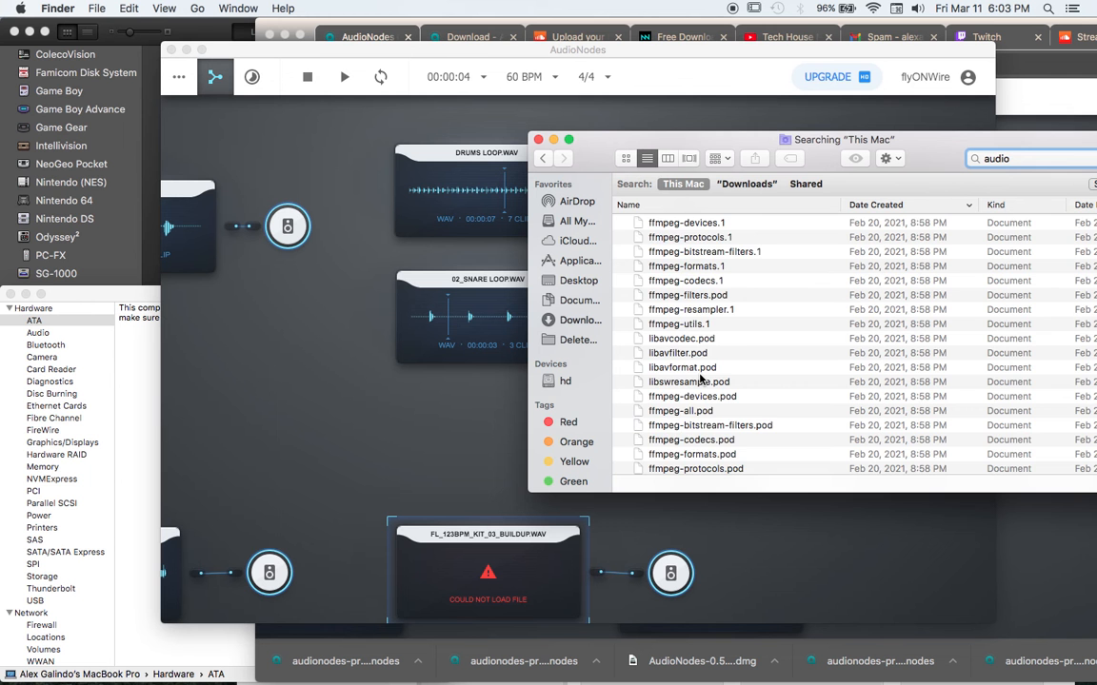
{"action": "scroll", "coordinate": [700, 378], "scroll_direction": "down", "scroll_amount": 10}
{"action": "scroll", "coordinate": [701, 379], "scroll_direction": "up", "scroll_amount": 5}
{"action": "scroll", "coordinate": [701, 379], "scroll_direction": "down", "scroll_amount": 15}
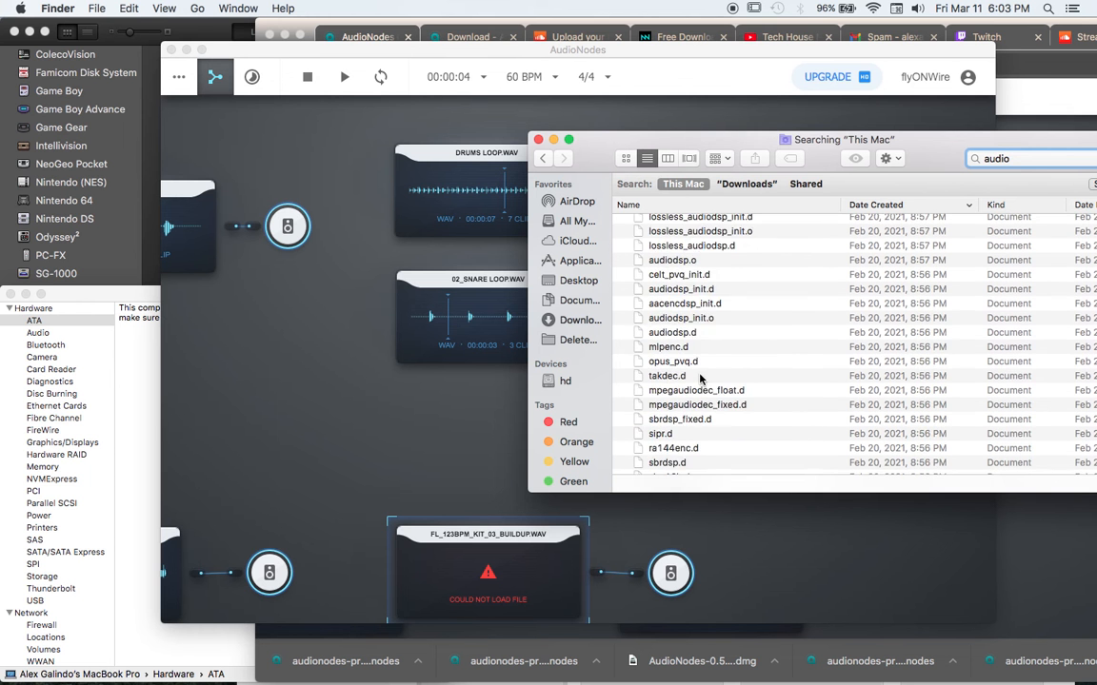
{"action": "scroll", "coordinate": [700, 379], "scroll_direction": "up", "scroll_amount": 20}
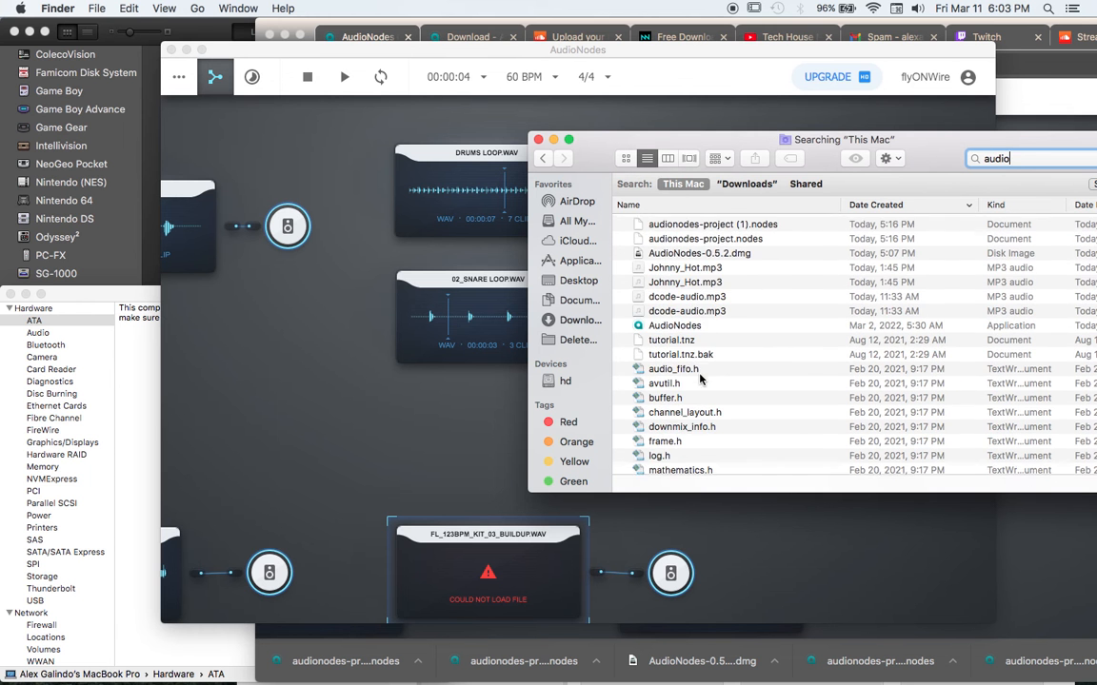
Return to the Downloads folder and look through its files for the saved AudioNodes project
{"action": "left_click", "coordinate": [581, 321]}
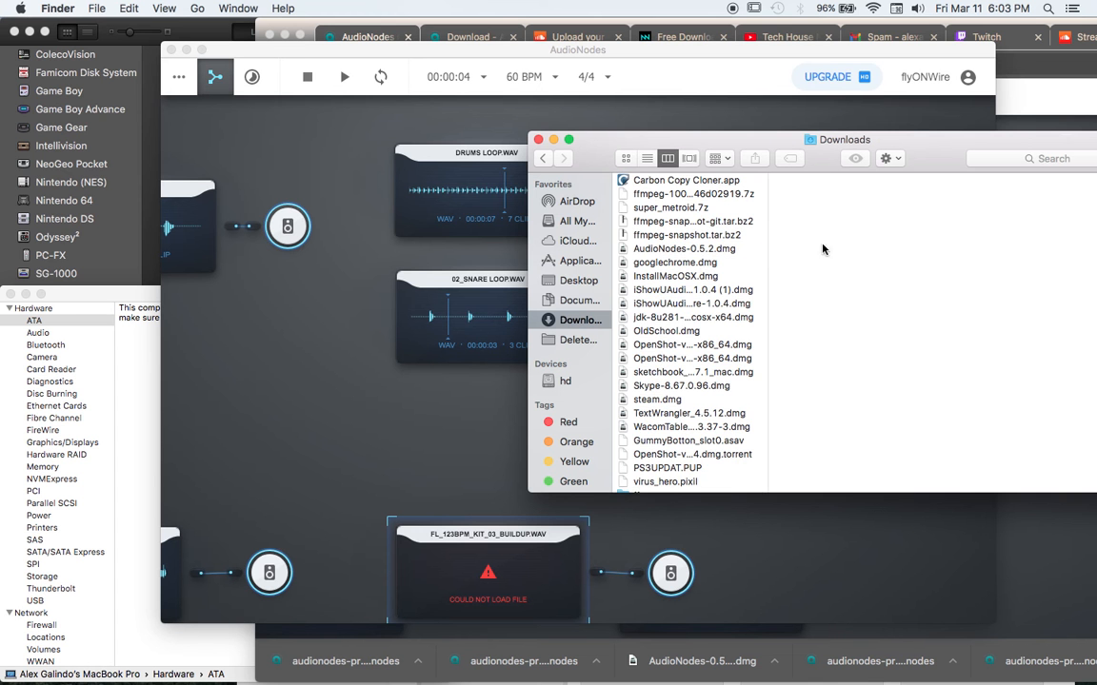
{"action": "scroll", "coordinate": [702, 269], "scroll_direction": "down", "scroll_amount": 15}
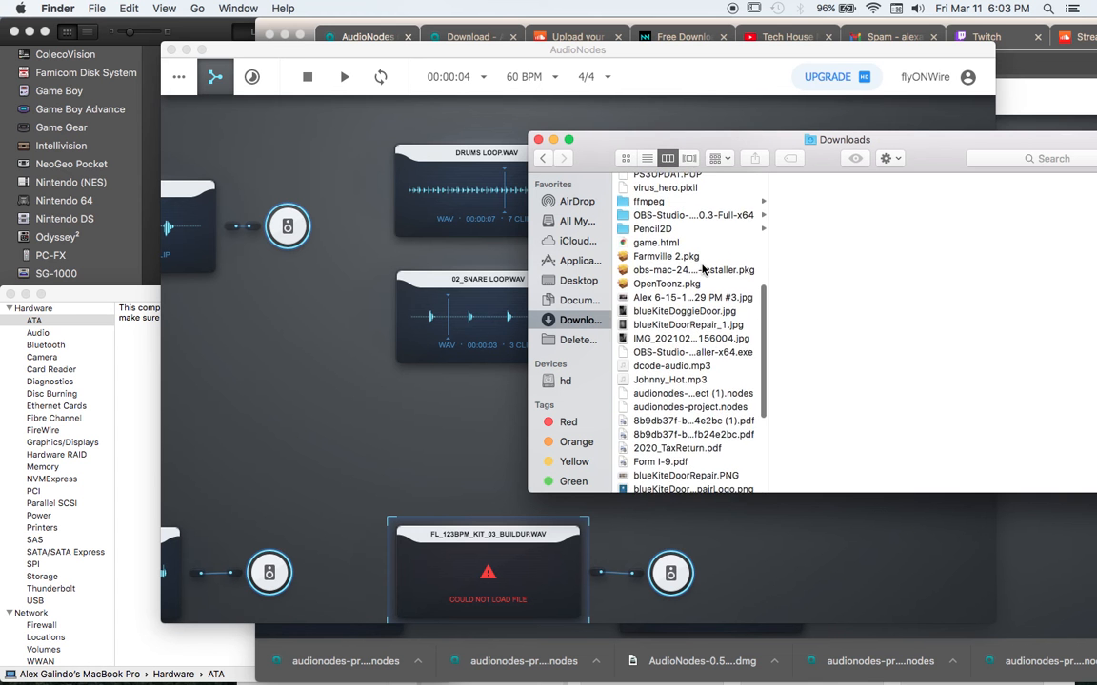
{"action": "scroll", "coordinate": [703, 269], "scroll_direction": "down", "scroll_amount": 3}
{"action": "scroll", "coordinate": [703, 270], "scroll_direction": "up", "scroll_amount": 15}
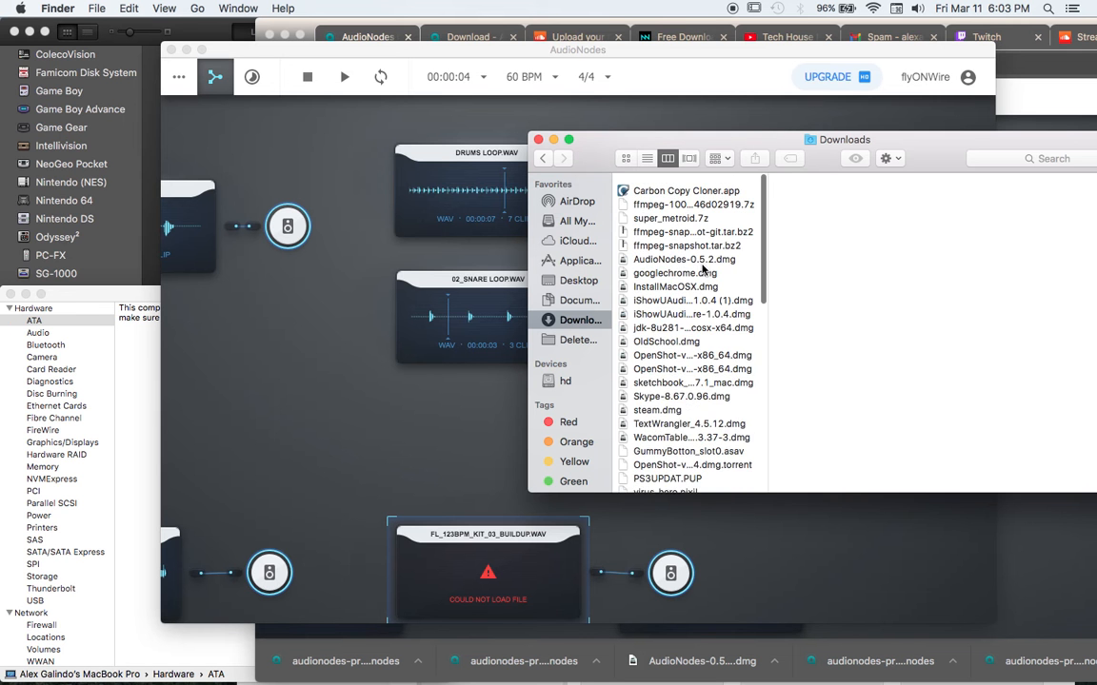
{"action": "scroll", "coordinate": [703, 270], "scroll_direction": "down", "scroll_amount": 5}
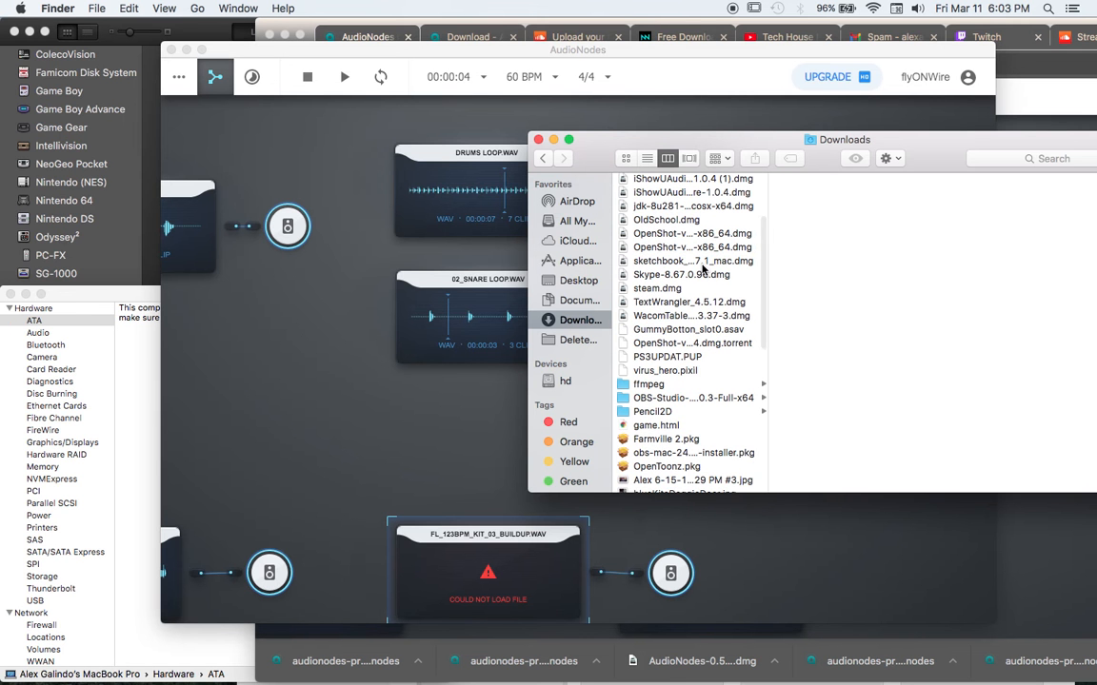
{"action": "scroll", "coordinate": [700, 269], "scroll_direction": "up", "scroll_amount": 3}
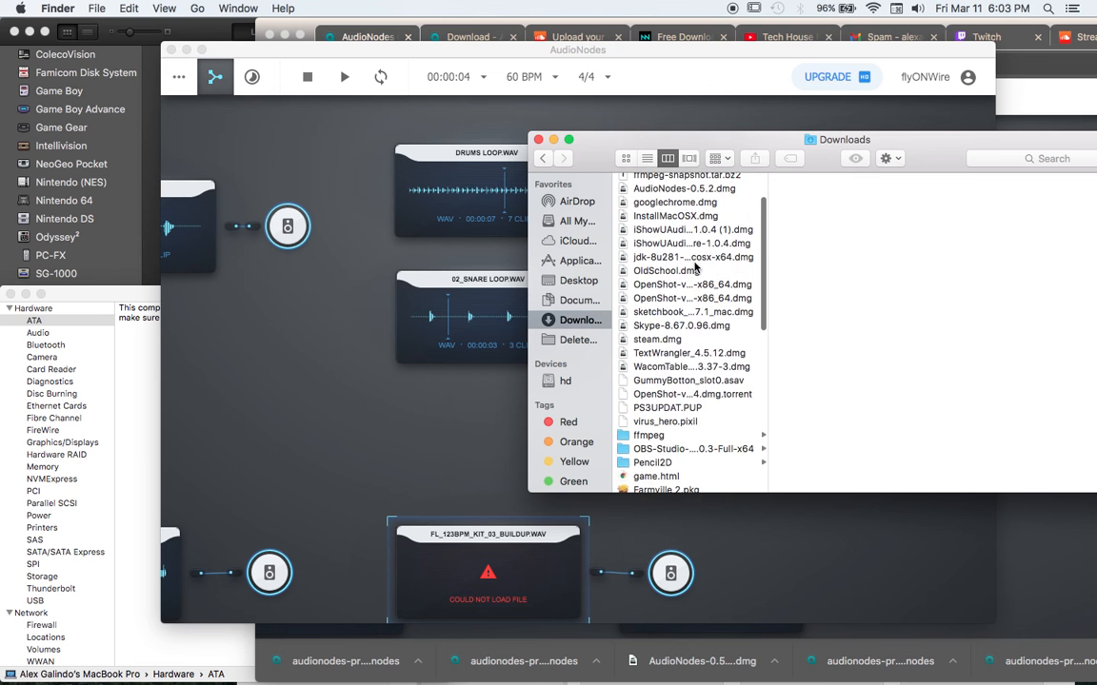
{"action": "scroll", "coordinate": [695, 270], "scroll_direction": "up", "scroll_amount": 3}
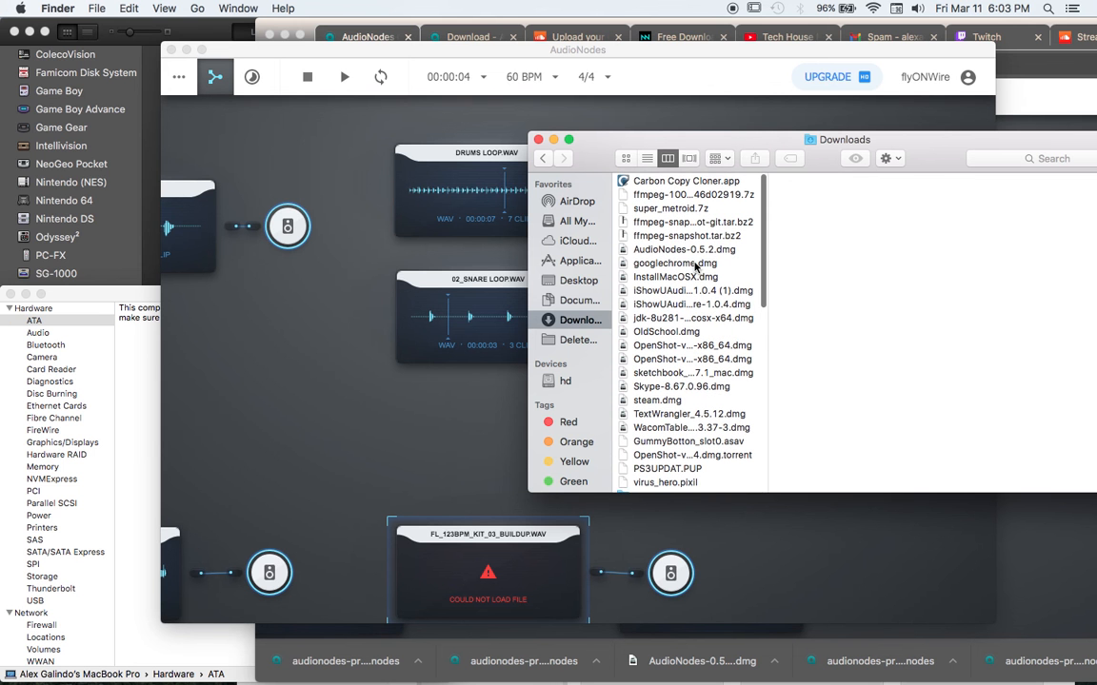
{"action": "left_click", "coordinate": [686, 251]}
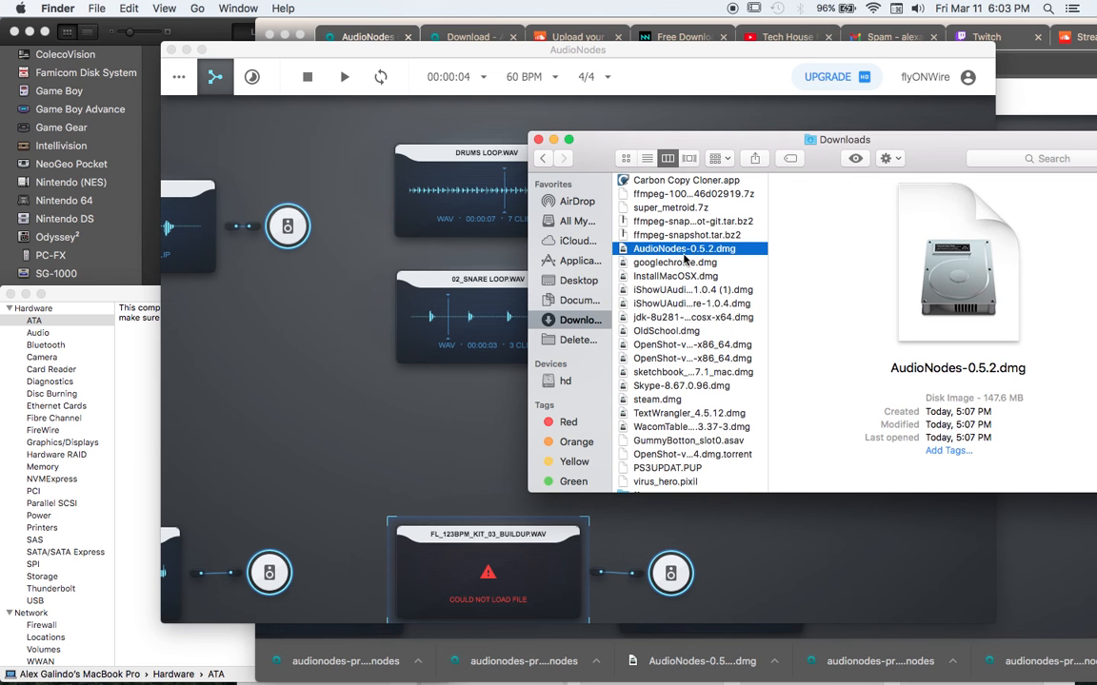
{"action": "left_click", "coordinate": [684, 264]}
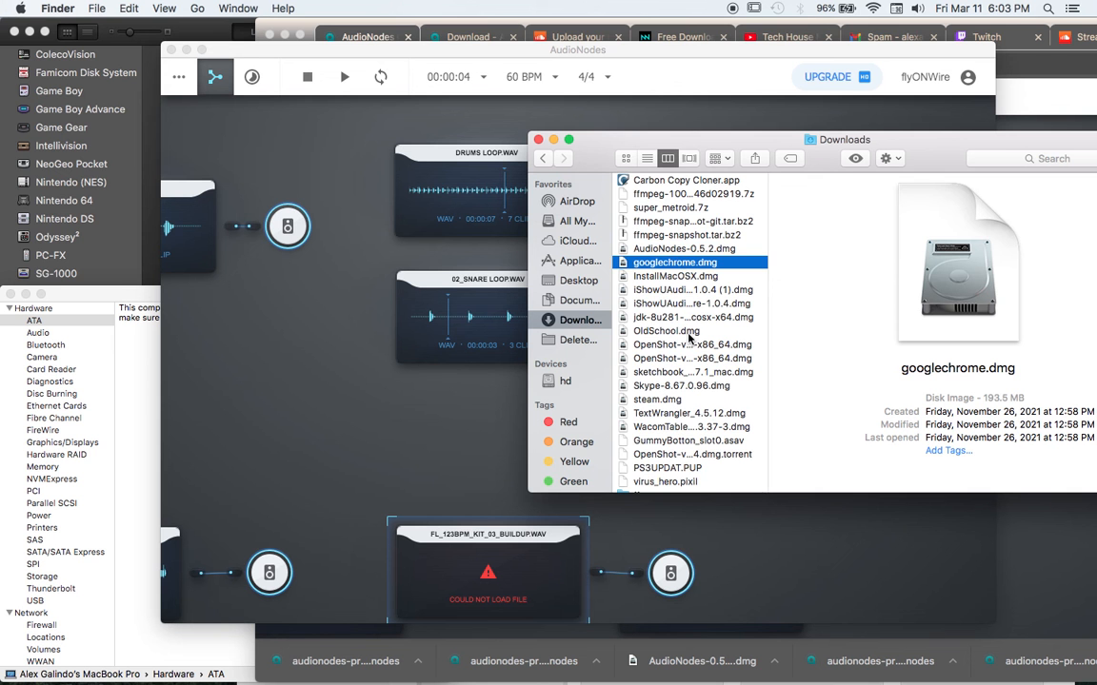
{"action": "scroll", "coordinate": [690, 337], "scroll_direction": "down", "scroll_amount": 10}
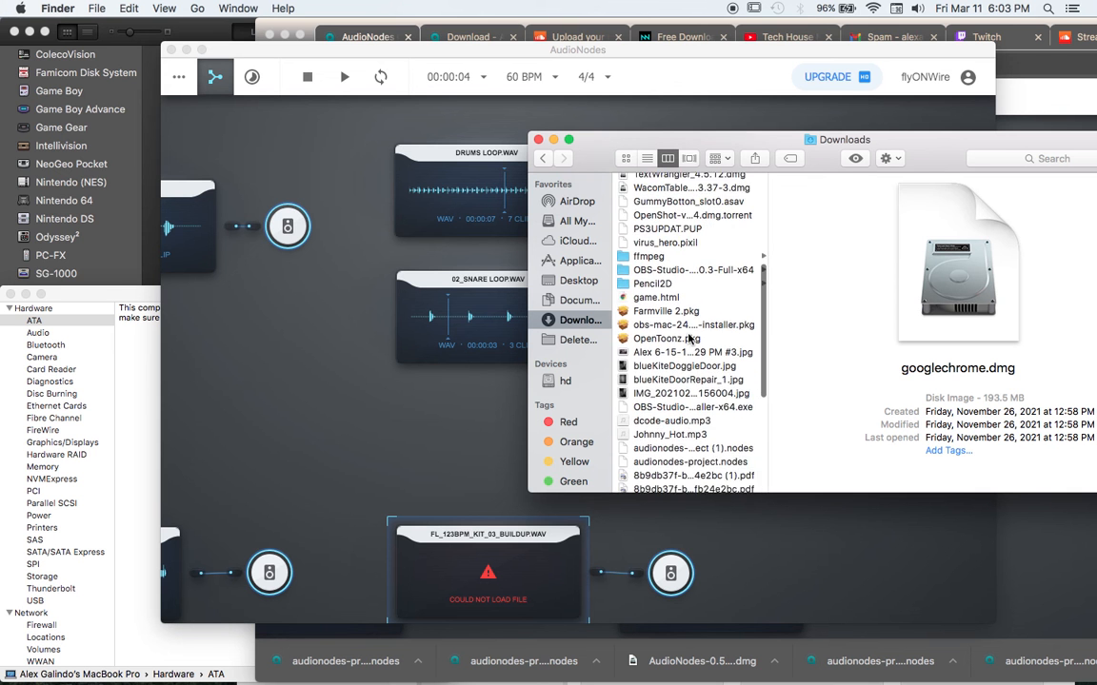
Reveal the downloaded audionodes-project (1).nodes file in Finder from Chrome's downloads, then minimize the Finder window
{"action": "left_click", "coordinate": [416, 661]}
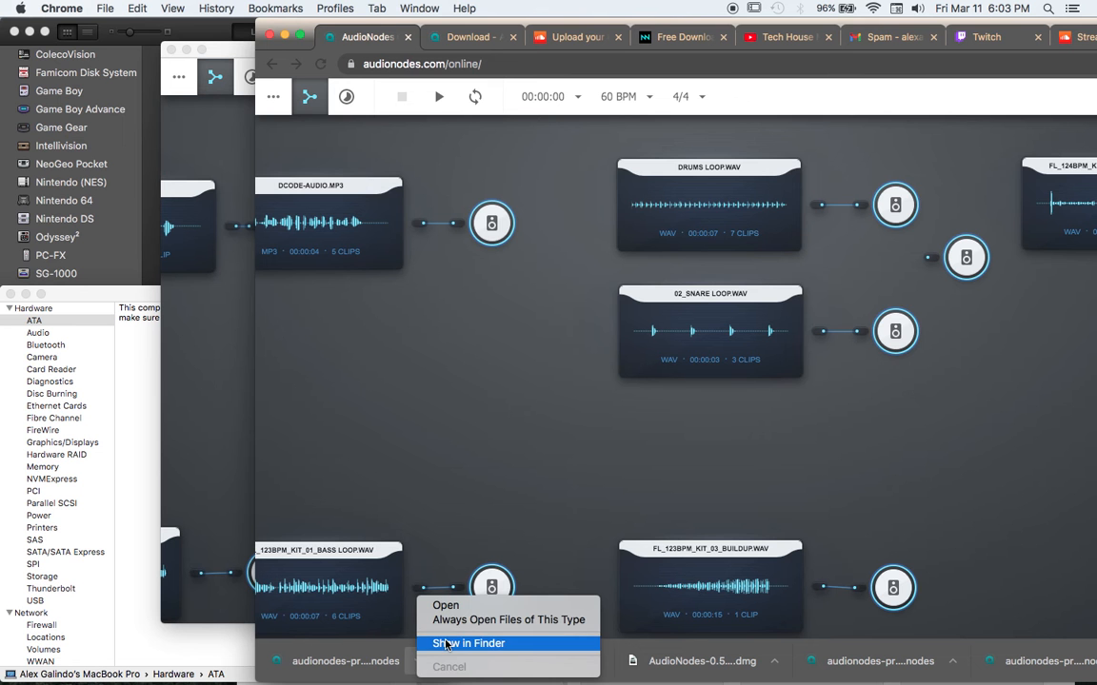
{"action": "left_click", "coordinate": [445, 645]}
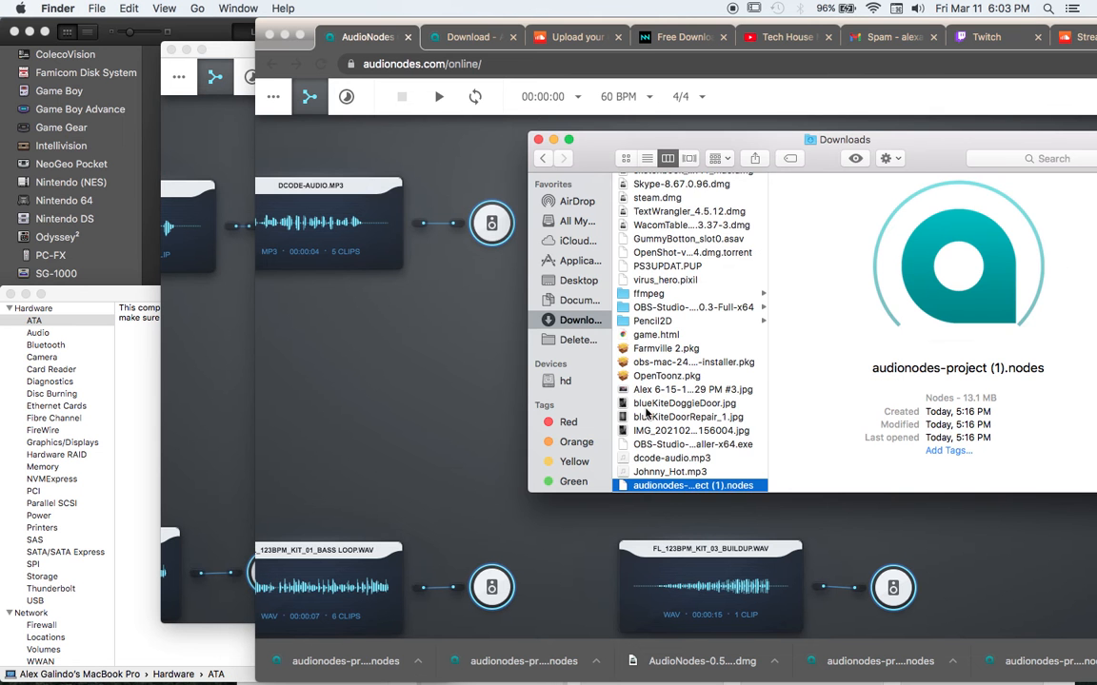
{"action": "scroll", "coordinate": [648, 411], "scroll_direction": "down", "scroll_amount": 3}
{"action": "scroll", "coordinate": [647, 411], "scroll_direction": "down", "scroll_amount": 3}
{"action": "scroll", "coordinate": [648, 411], "scroll_direction": "down", "scroll_amount": 2}
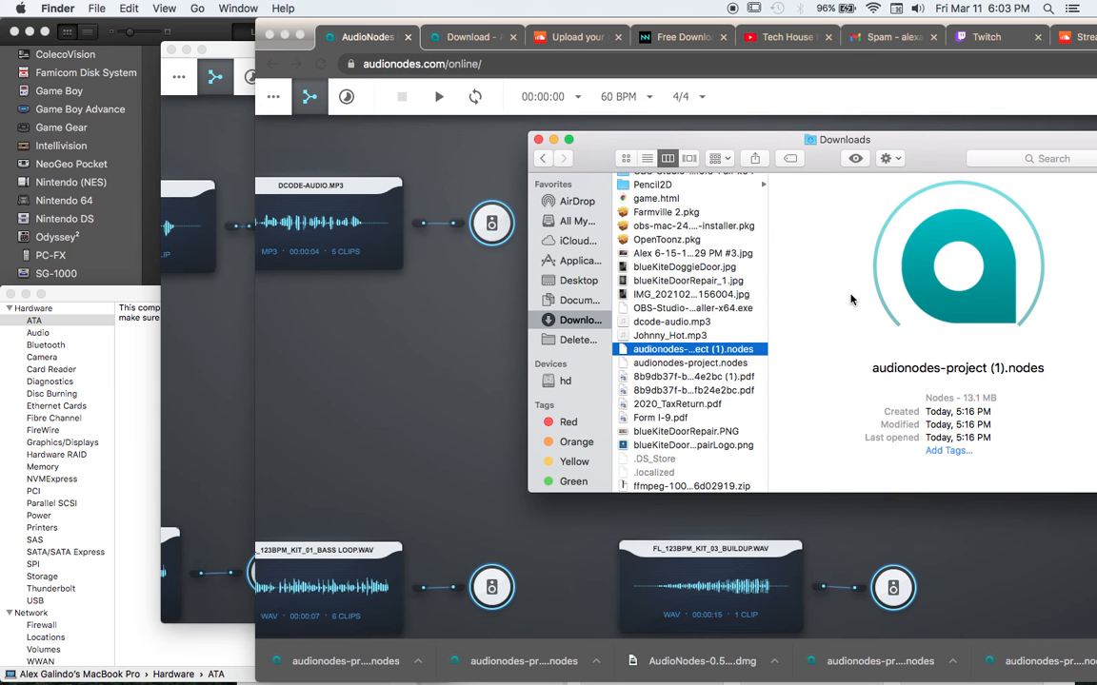
{"action": "left_click", "coordinate": [553, 141]}
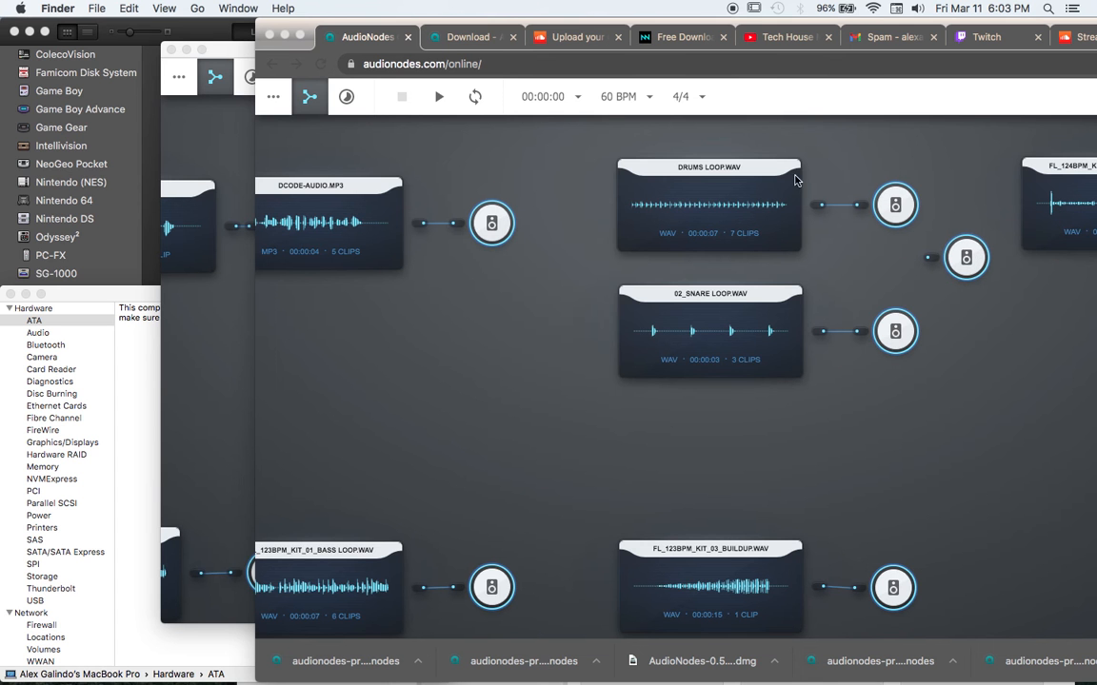
Reposition the Chrome window to bring more of it into view, and switch to the AudioNodes desktop app
{"action": "left_click_drag", "start_coordinate": [856, 28], "coordinate": [662, 21]}
{"action": "key", "text": "super+Tab"}
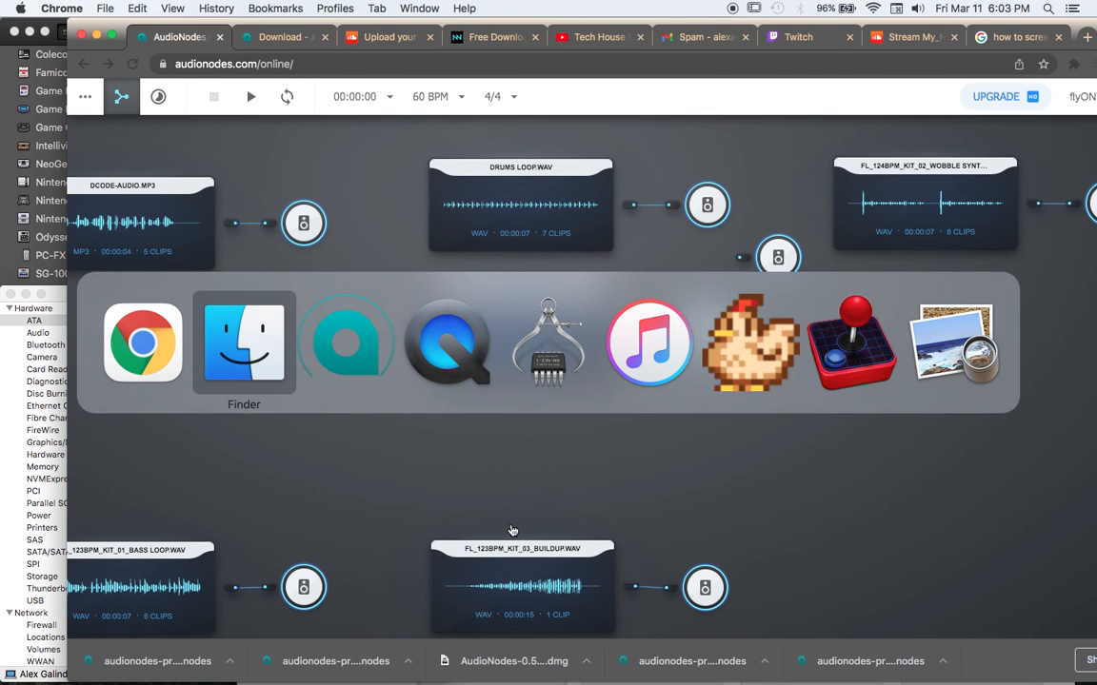
{"action": "key", "text": "super+Tab"}
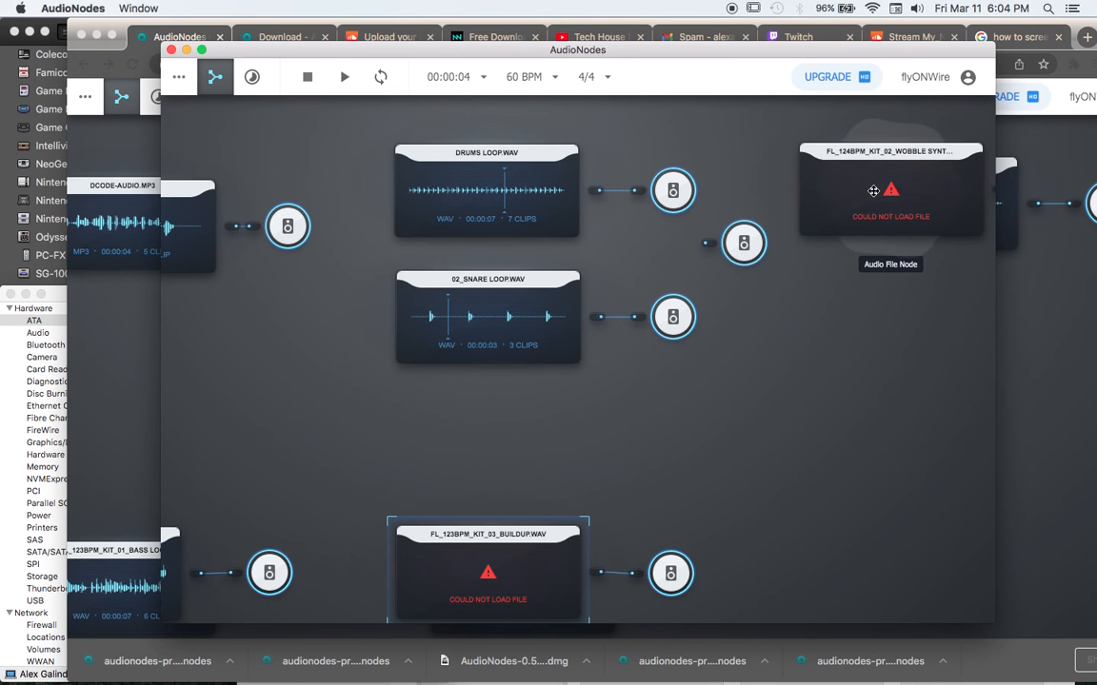
Open the properties of the FL_124BPM_KIT_02_Wobble Synth audio file node and show its loading error details
{"action": "left_click", "coordinate": [882, 219]}
{"action": "right_click", "coordinate": [881, 226]}
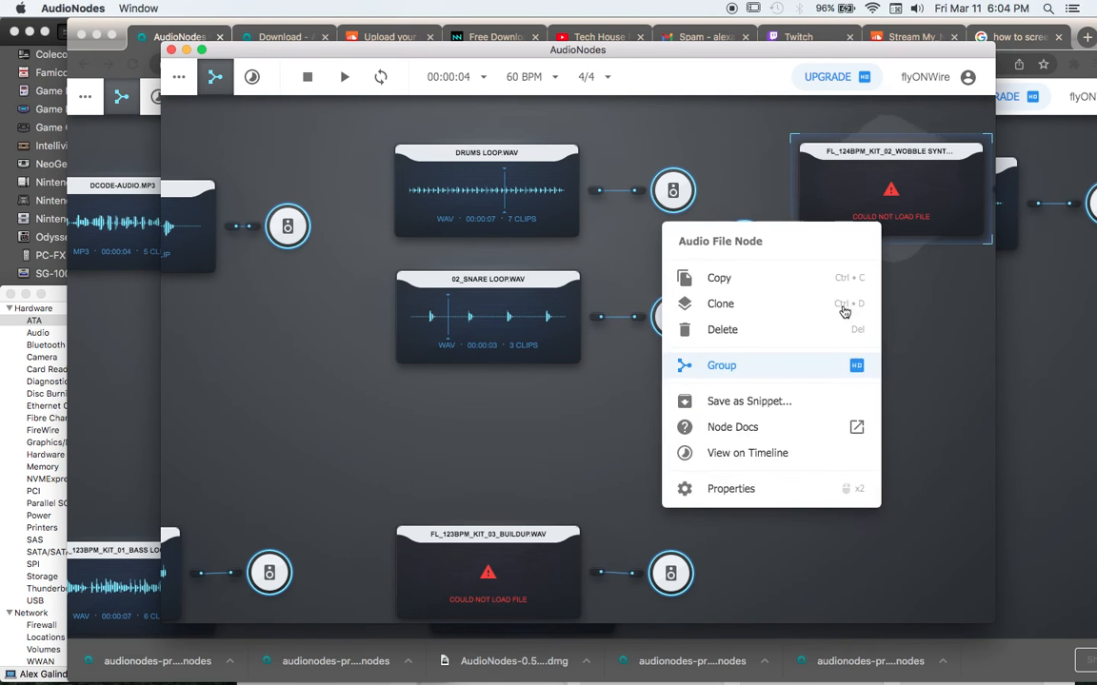
{"action": "left_click", "coordinate": [731, 489]}
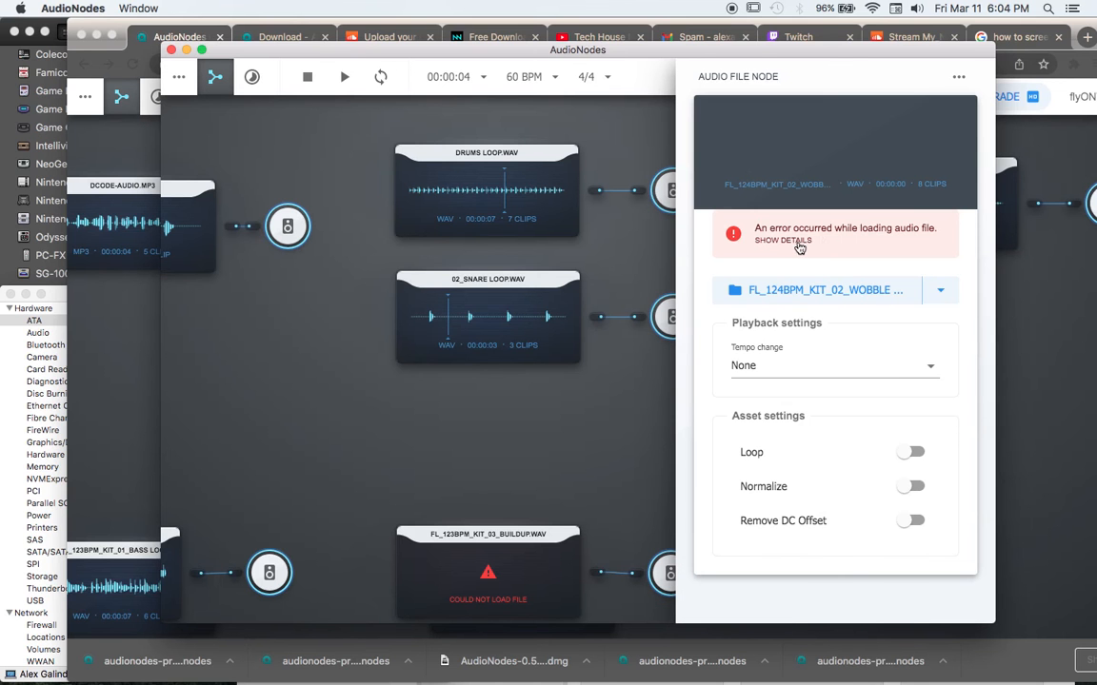
{"action": "left_click", "coordinate": [787, 241]}
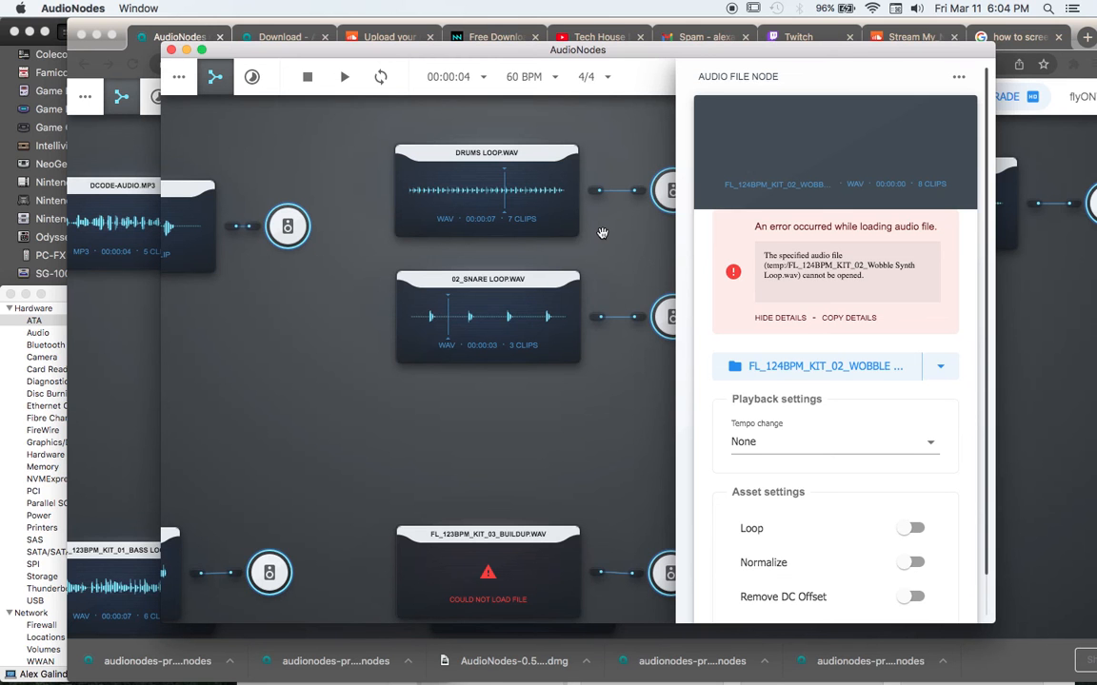
{"action": "left_click", "coordinate": [816, 269]}
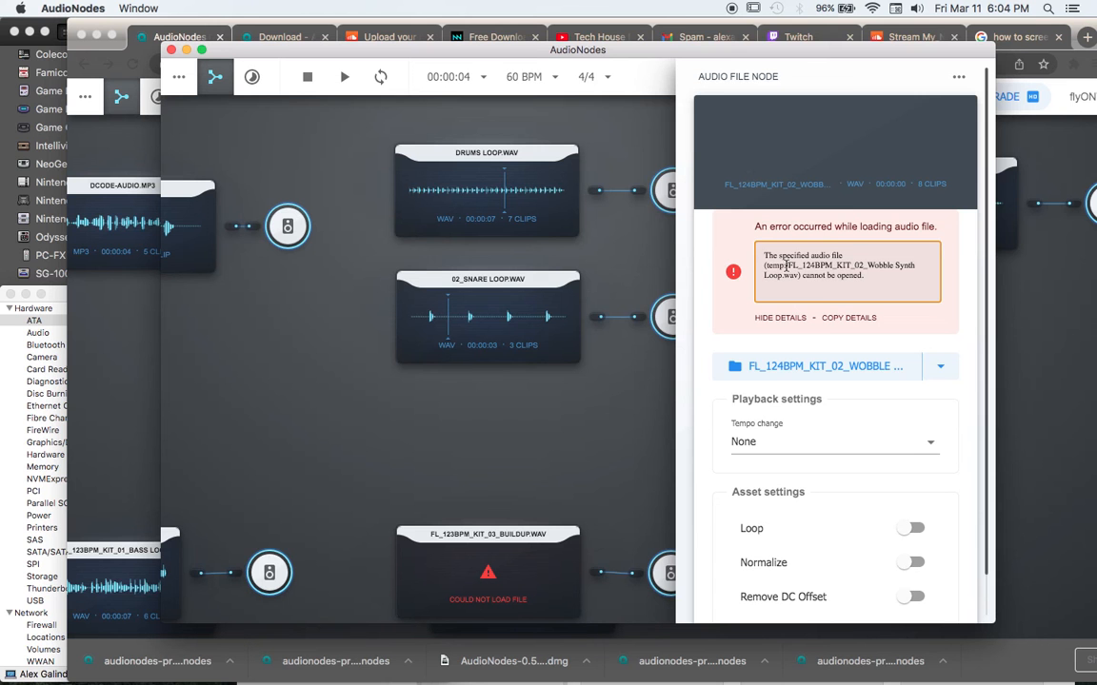
{"action": "left_click", "coordinate": [874, 371]}
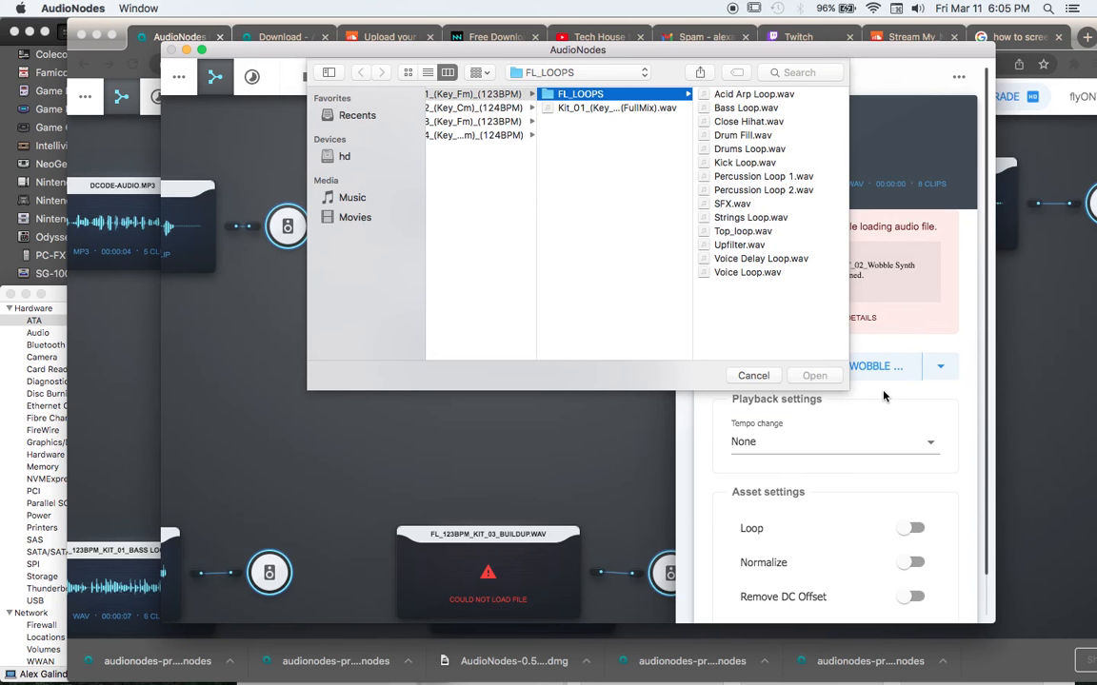
{"action": "left_click", "coordinate": [753, 376]}
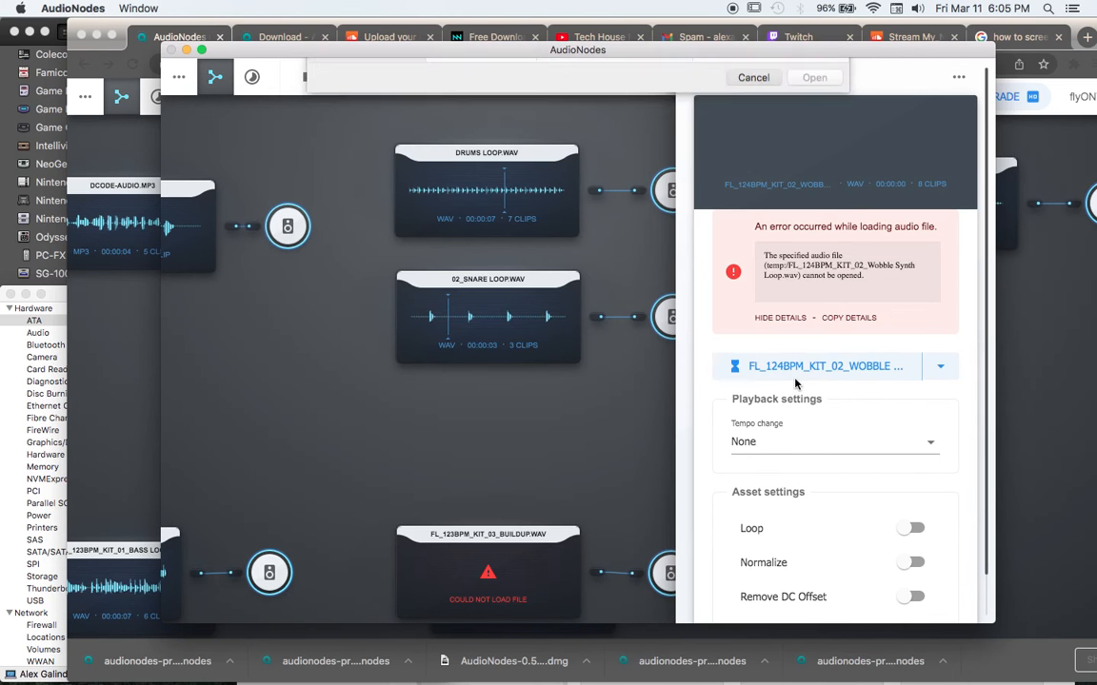
{"action": "left_click", "coordinate": [834, 371]}
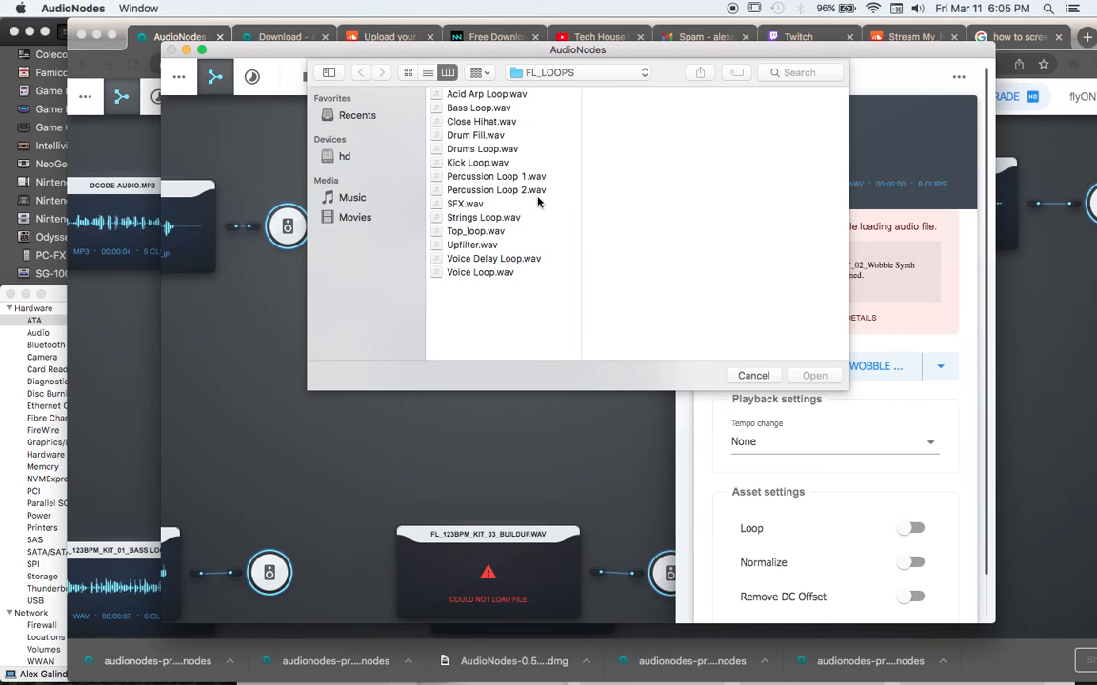
{"action": "left_click", "coordinate": [752, 376]}
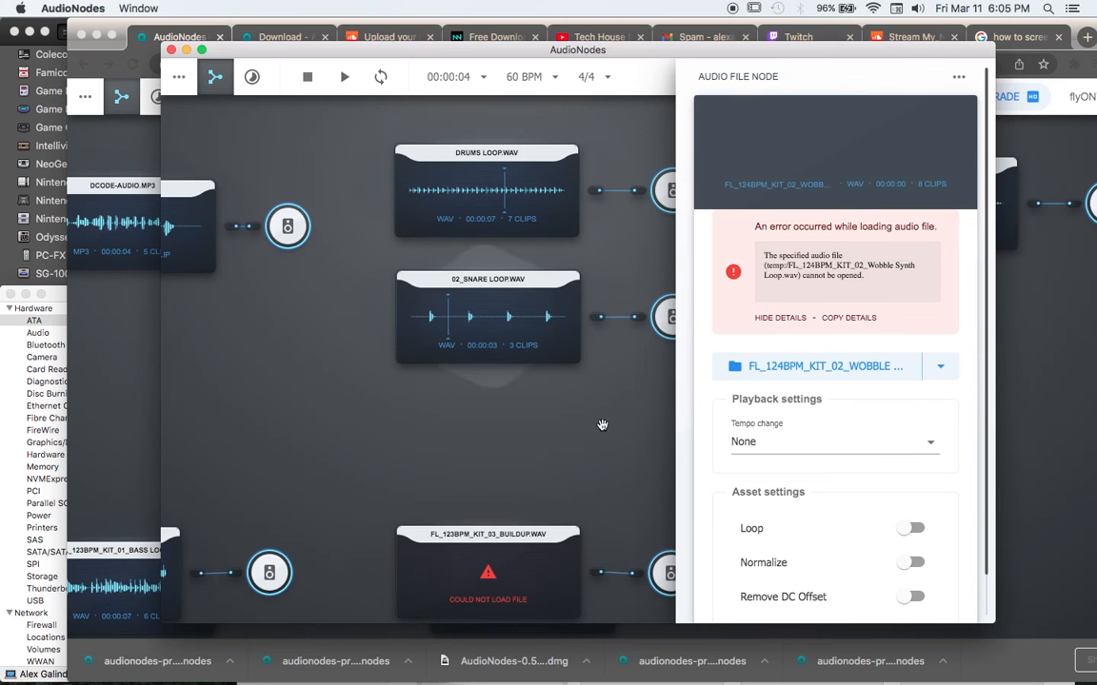
{"action": "left_click", "coordinate": [636, 410]}
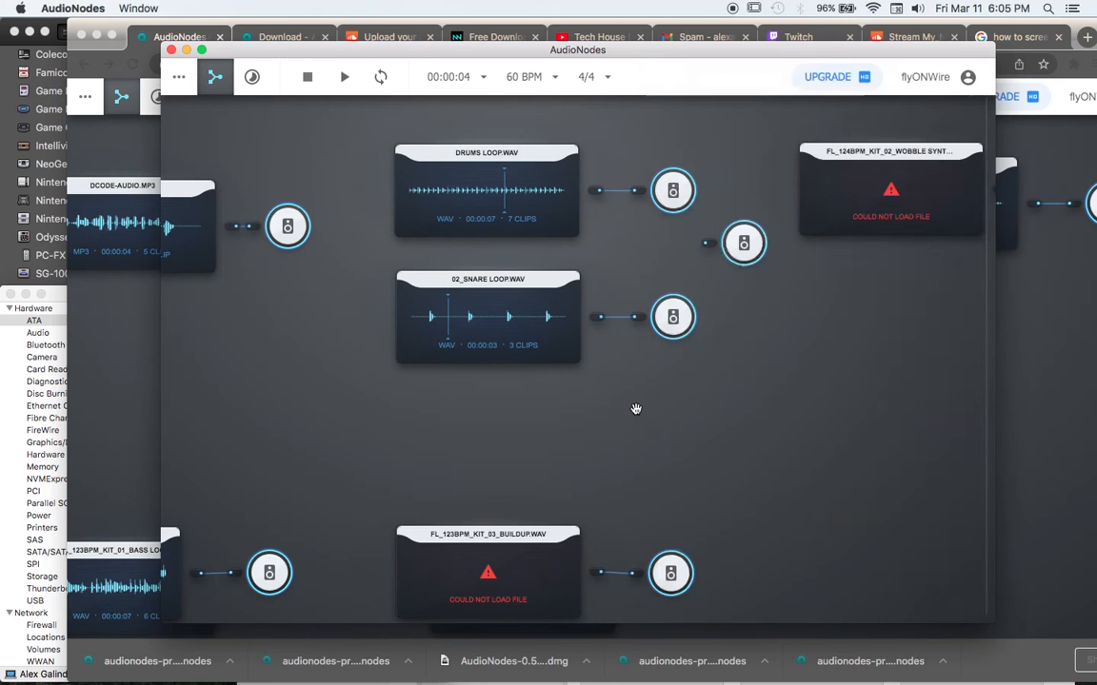
Open the properties of the FL_124BPM_KIT_02_Wobble Synth audio file node
{"action": "left_click", "coordinate": [891, 156]}
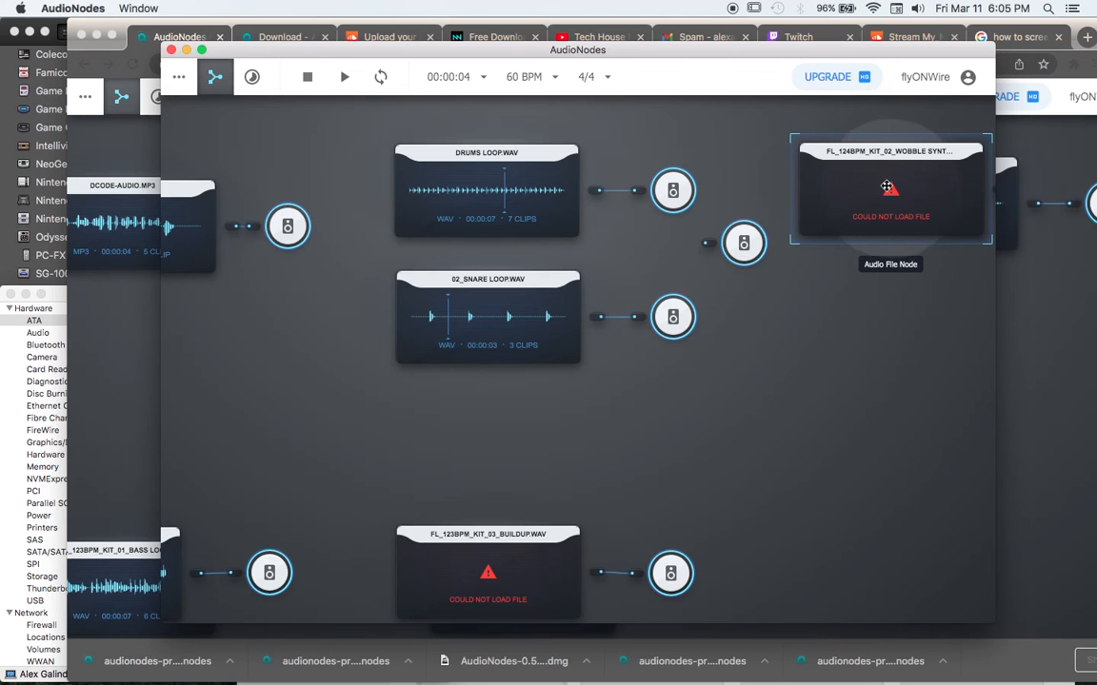
{"action": "right_click", "coordinate": [887, 187]}
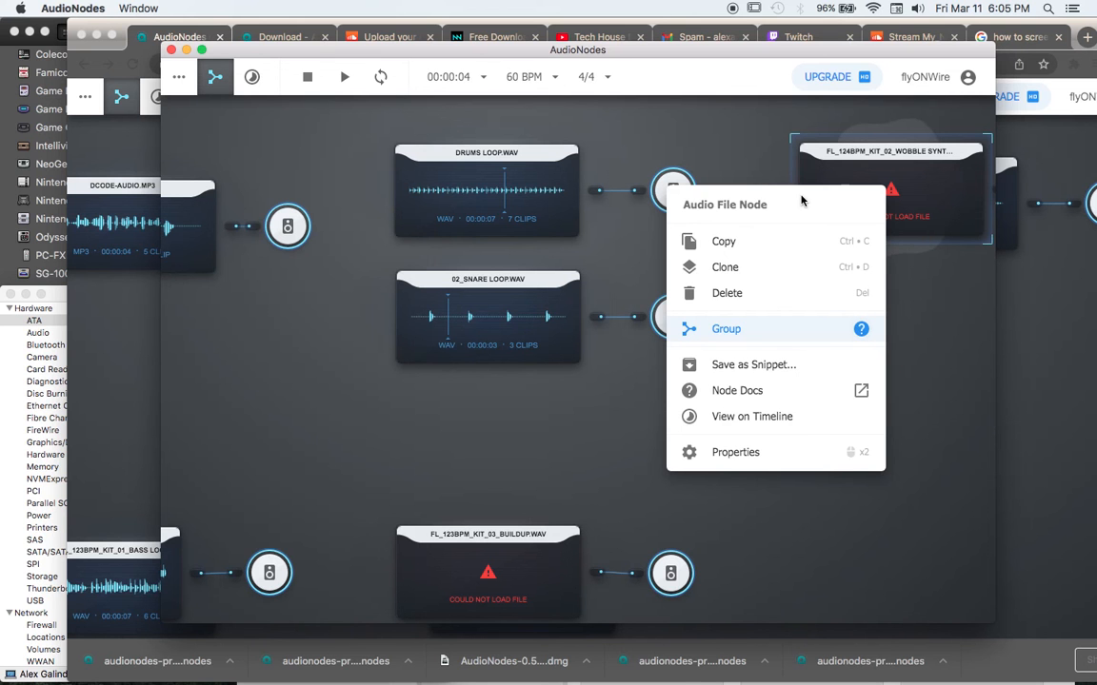
{"action": "left_click", "coordinate": [741, 453]}
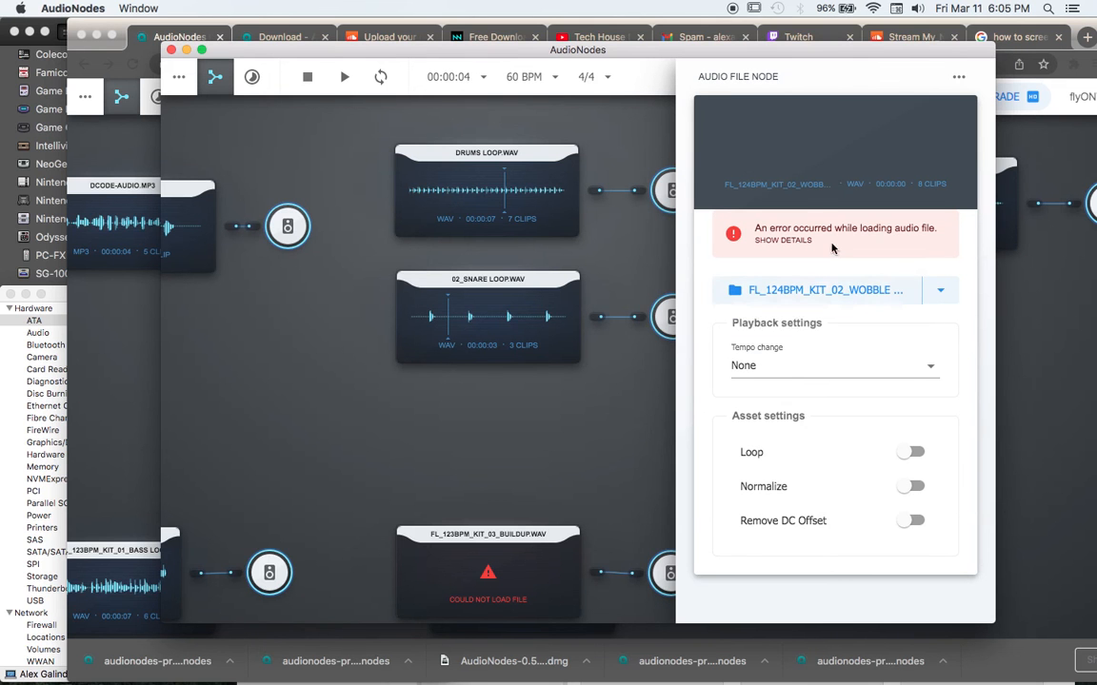
Browse for the node's audio file in the FL_LOOPS folder of Kit_02_(Key_Cm)_(124BPM) inside TECH-HOUSE_KITS of the Hypeddit sample pack
{"action": "left_click", "coordinate": [887, 292]}
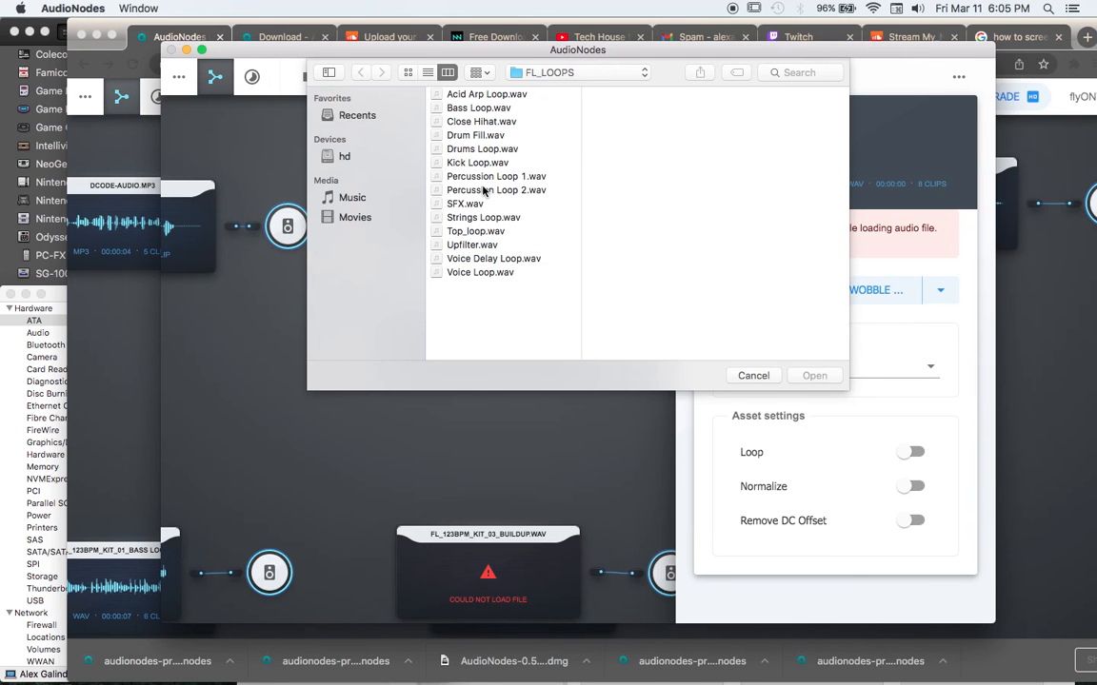
{"action": "left_click", "coordinate": [595, 71]}
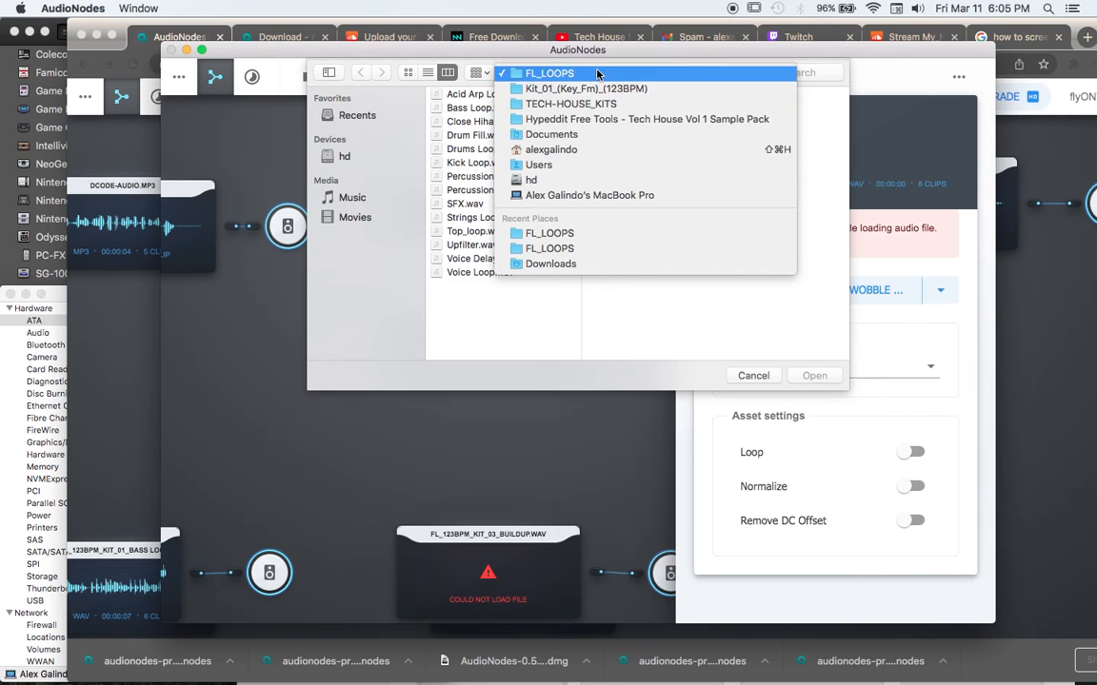
{"action": "left_click", "coordinate": [628, 118]}
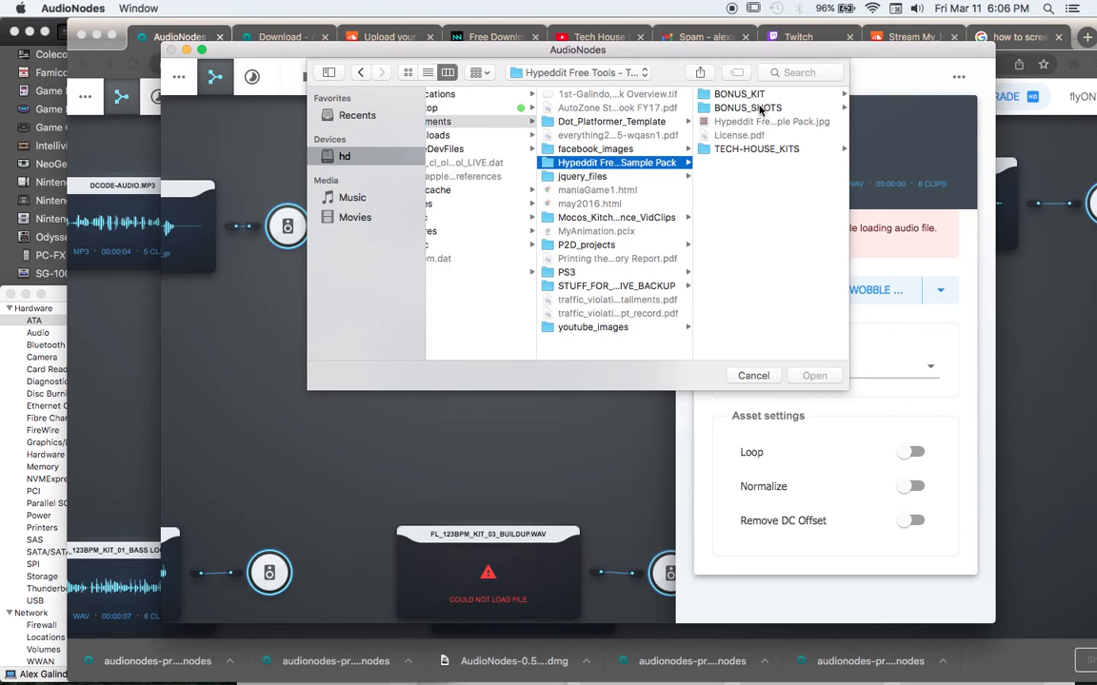
{"action": "left_click", "coordinate": [755, 151]}
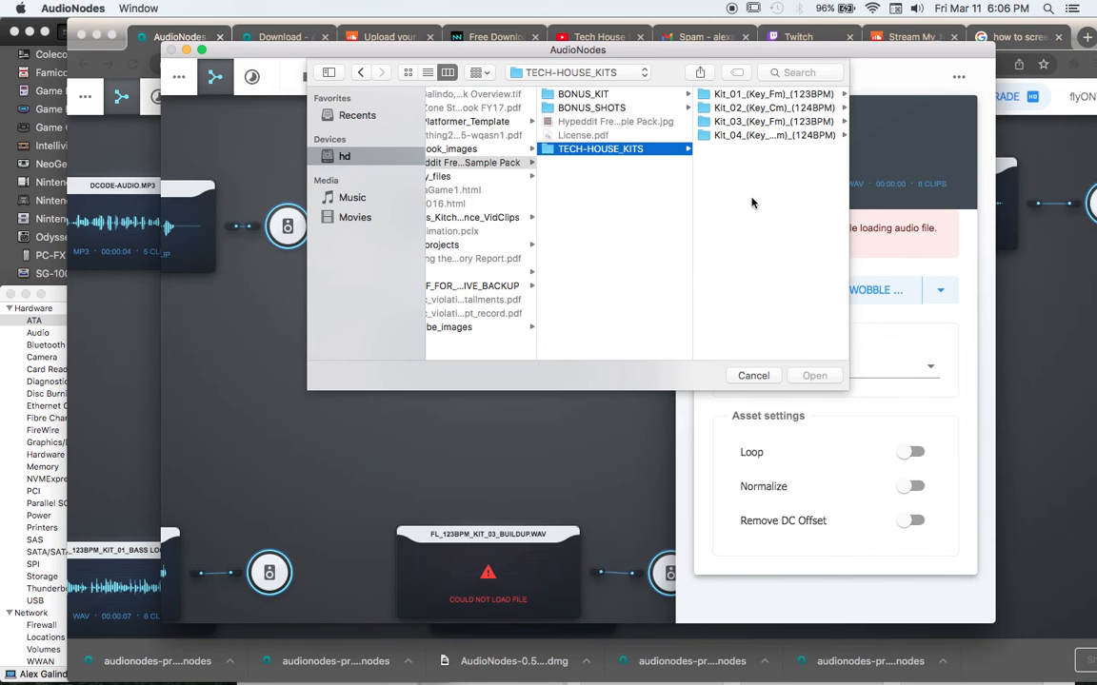
{"action": "left_click", "coordinate": [766, 109]}
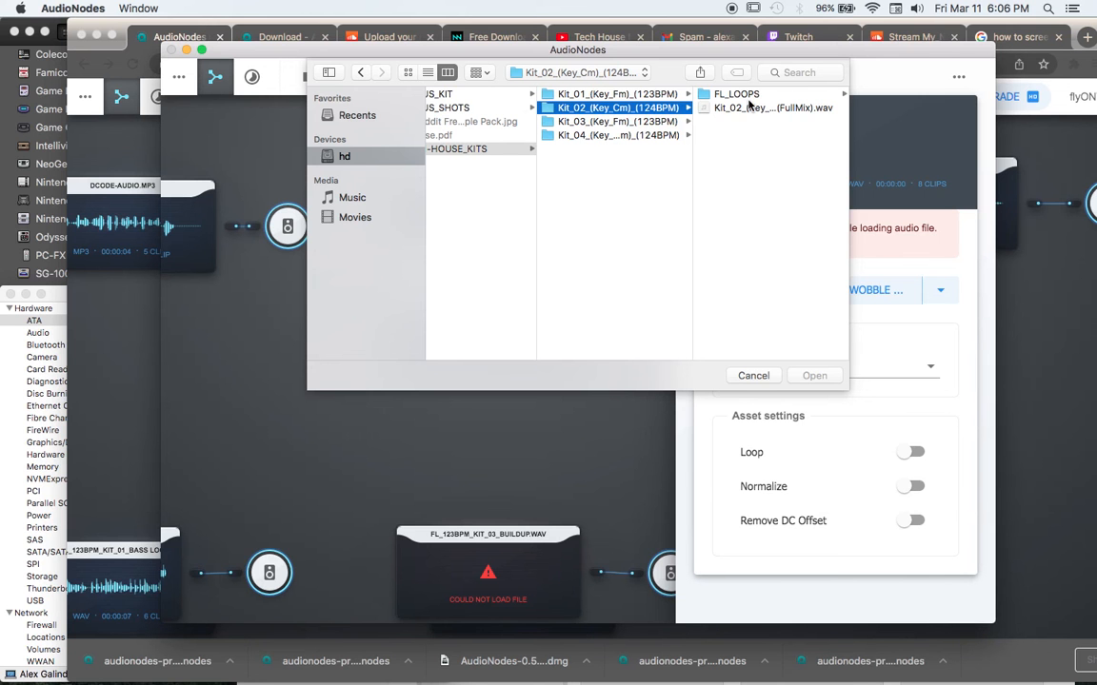
{"action": "left_click", "coordinate": [737, 94]}
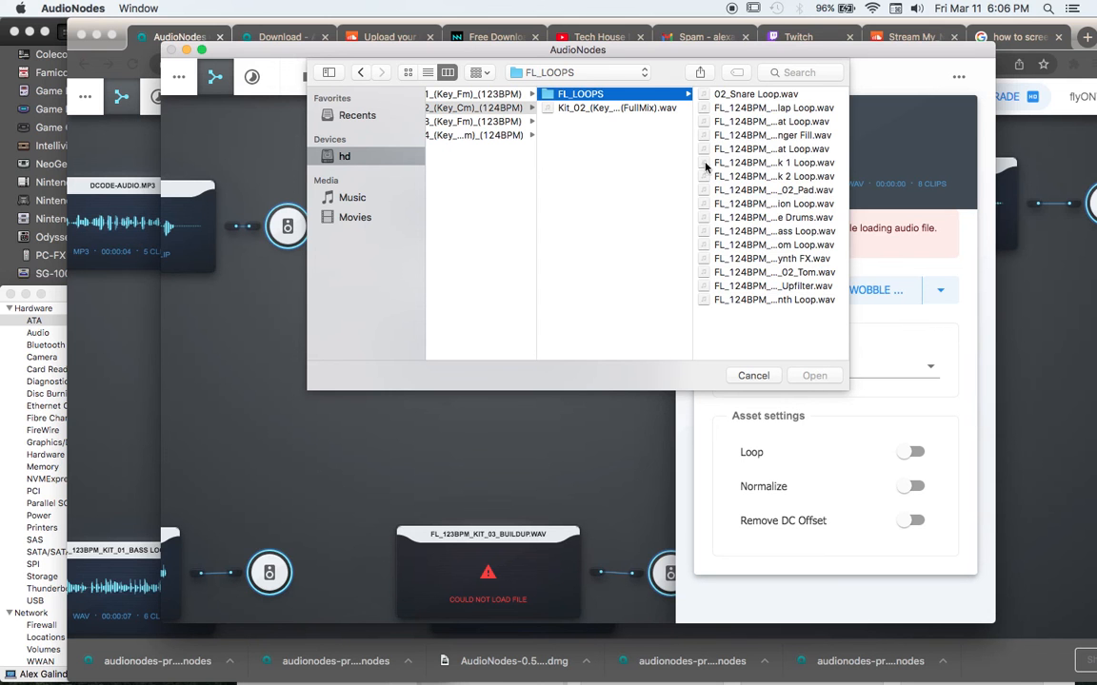
Look through the file details of the FL_124BPM_KIT_02 audio files in FL_LOOPS to find the Wobble Synth loop
{"action": "left_click_drag", "start_coordinate": [692, 163], "coordinate": [523, 166]}
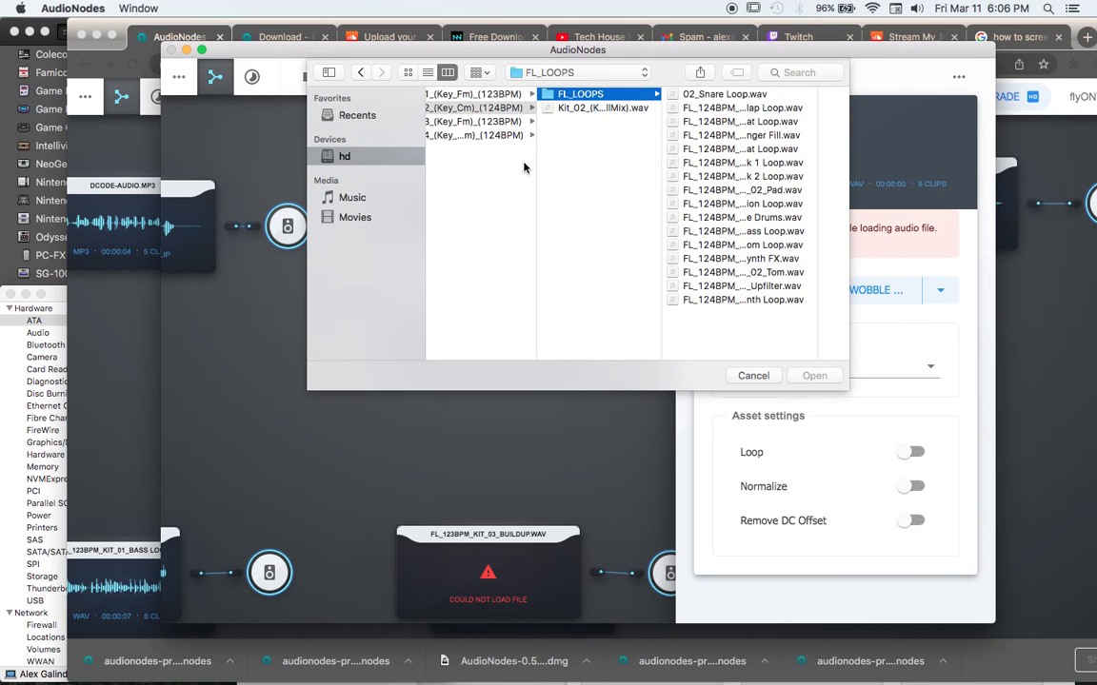
{"action": "left_click", "coordinate": [741, 135]}
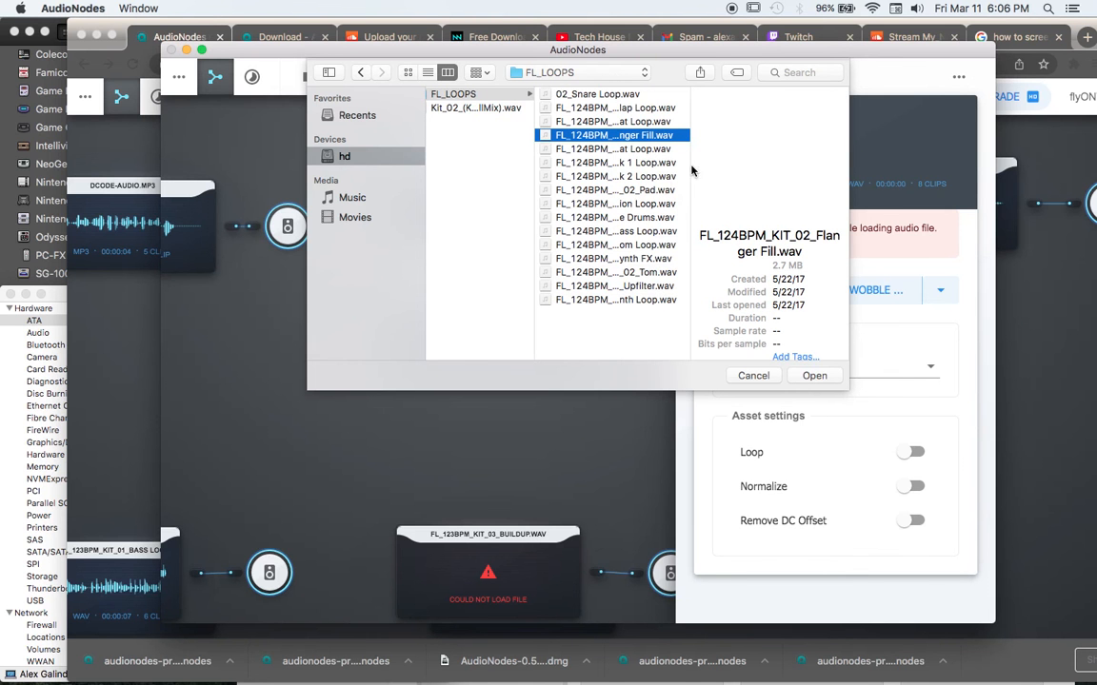
{"action": "left_click", "coordinate": [624, 176]}
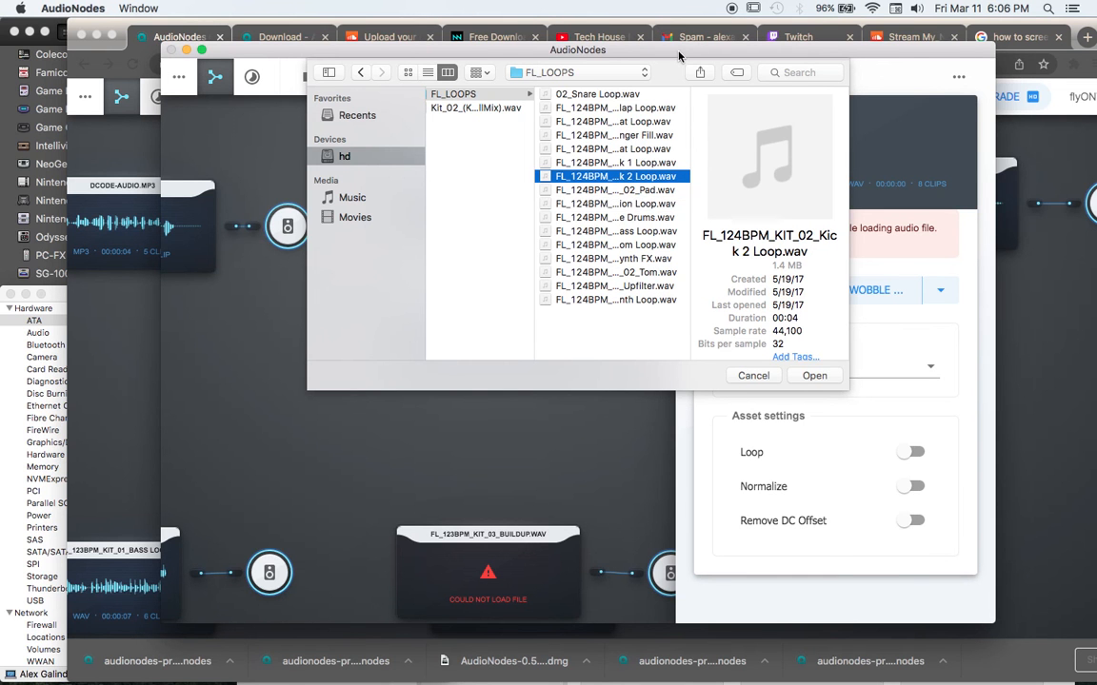
{"action": "left_click_drag", "start_coordinate": [742, 55], "coordinate": [715, 75]}
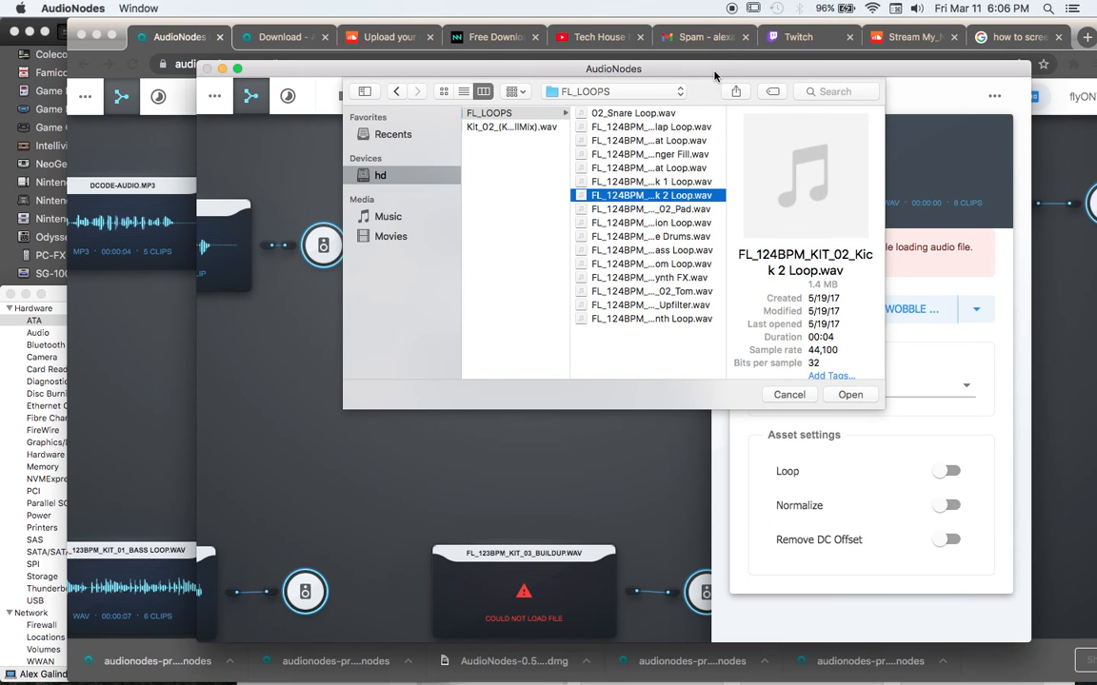
{"action": "left_click", "coordinate": [673, 169]}
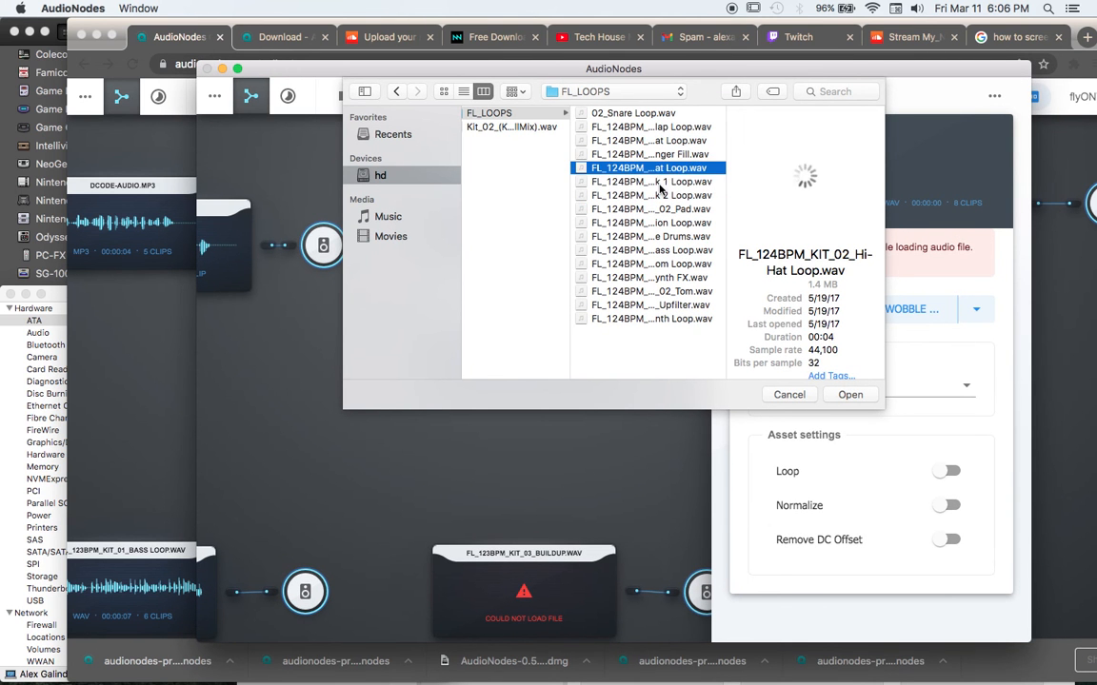
{"action": "left_click", "coordinate": [666, 182]}
{"action": "left_click", "coordinate": [657, 222]}
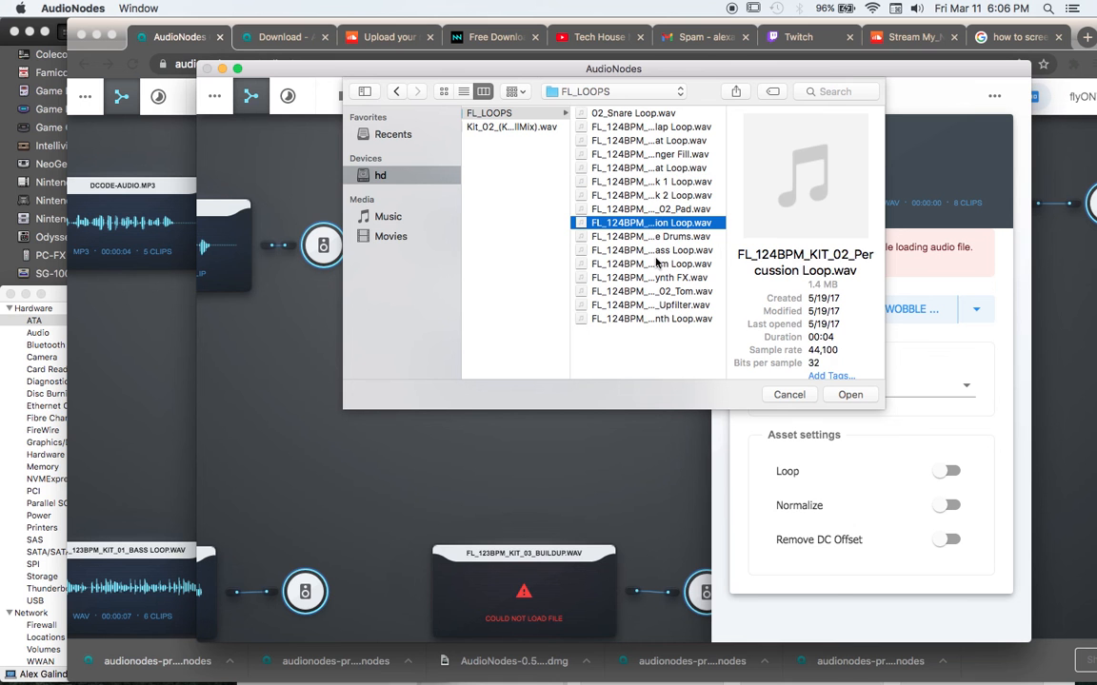
{"action": "left_click", "coordinate": [649, 238]}
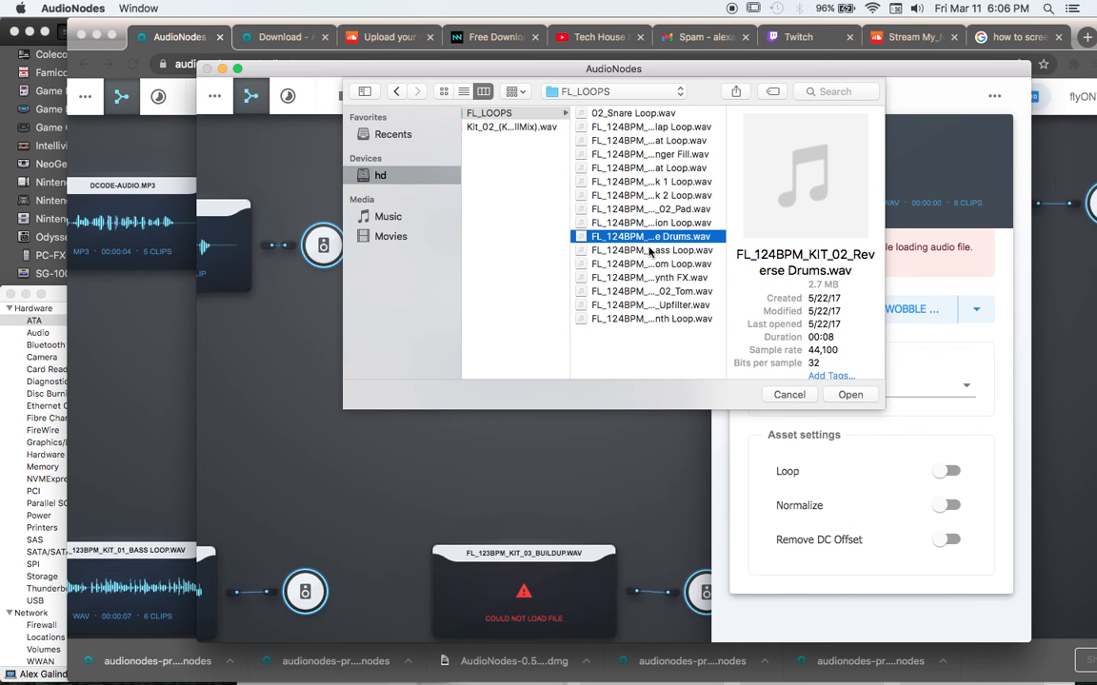
{"action": "left_click", "coordinate": [650, 251]}
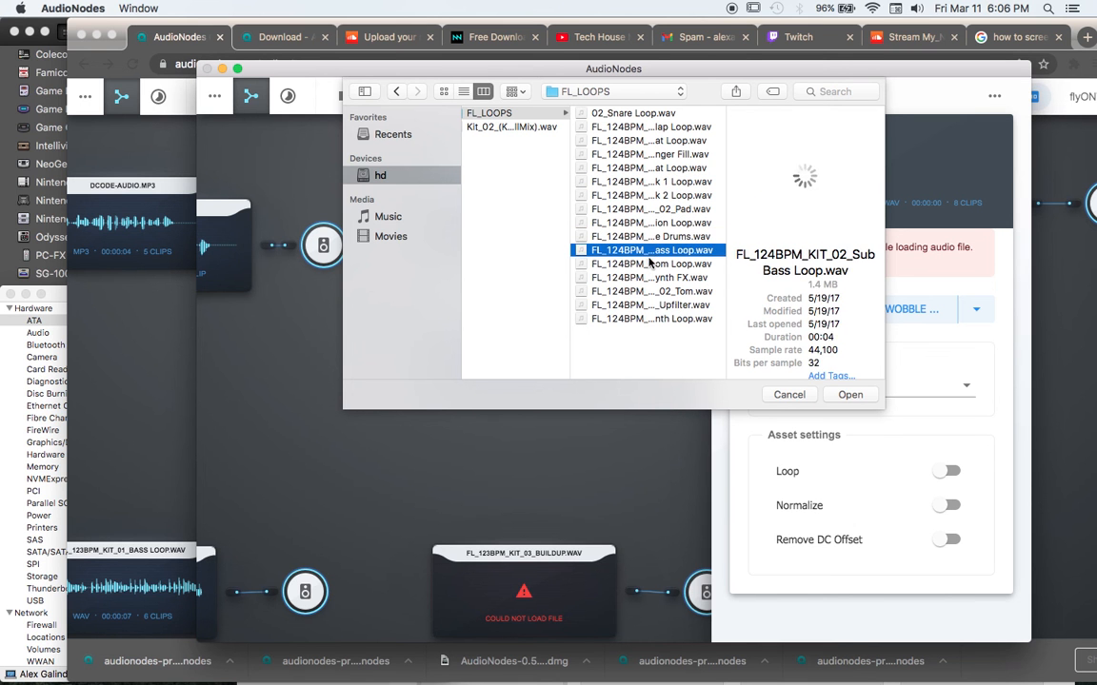
{"action": "left_click", "coordinate": [647, 277]}
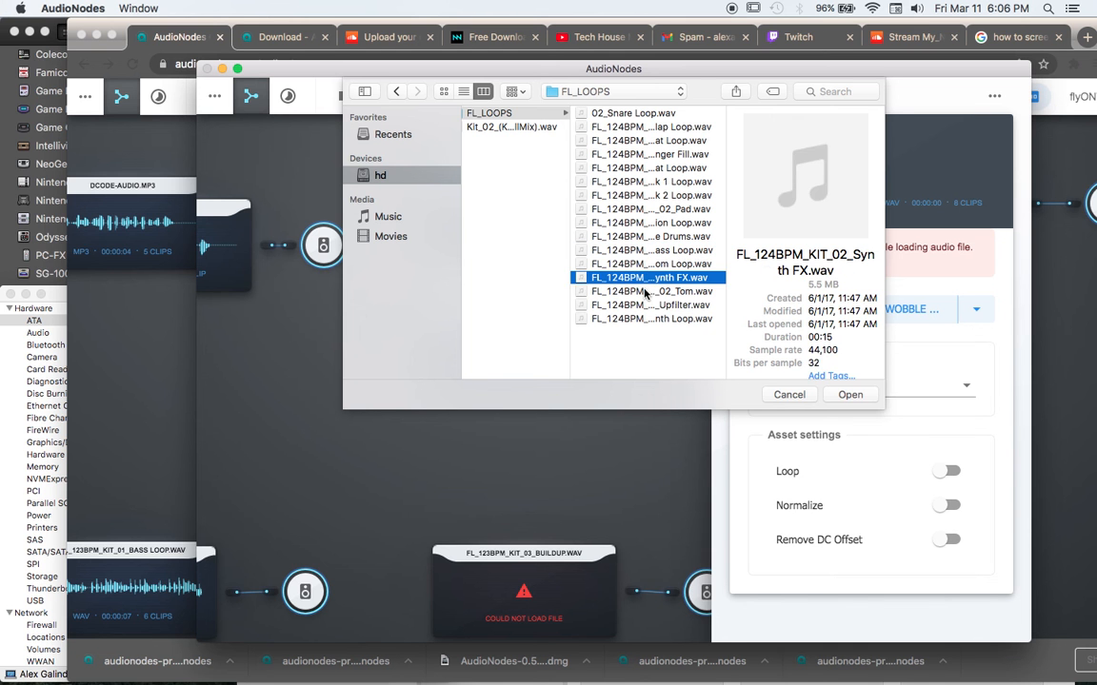
{"action": "left_click", "coordinate": [646, 291]}
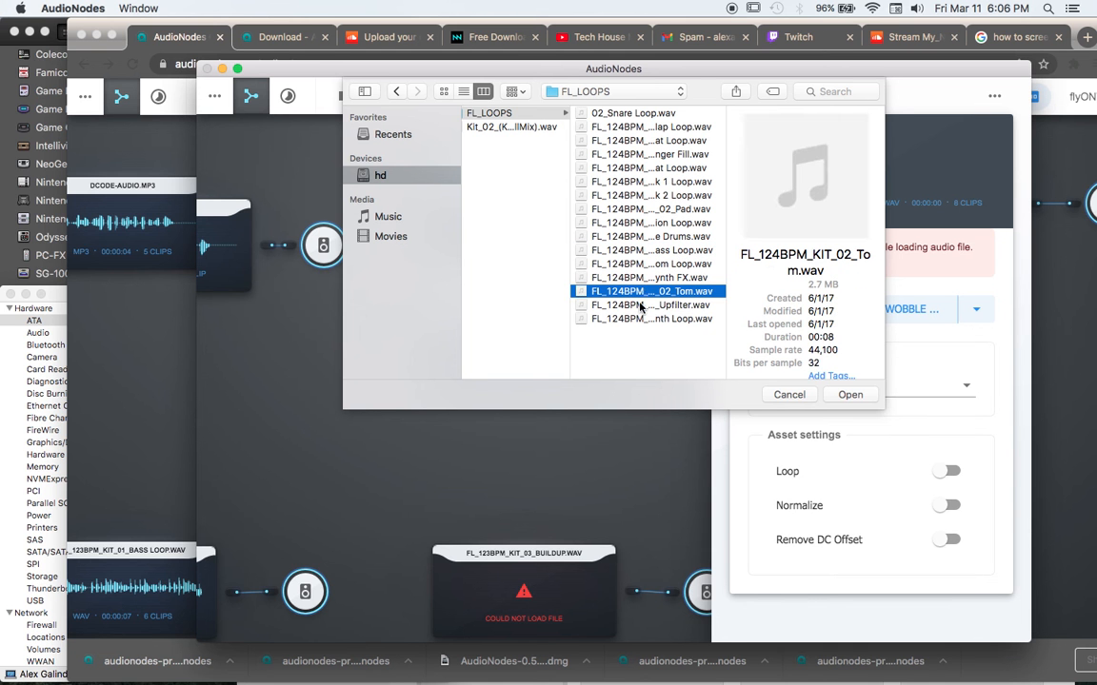
{"action": "left_click", "coordinate": [641, 306]}
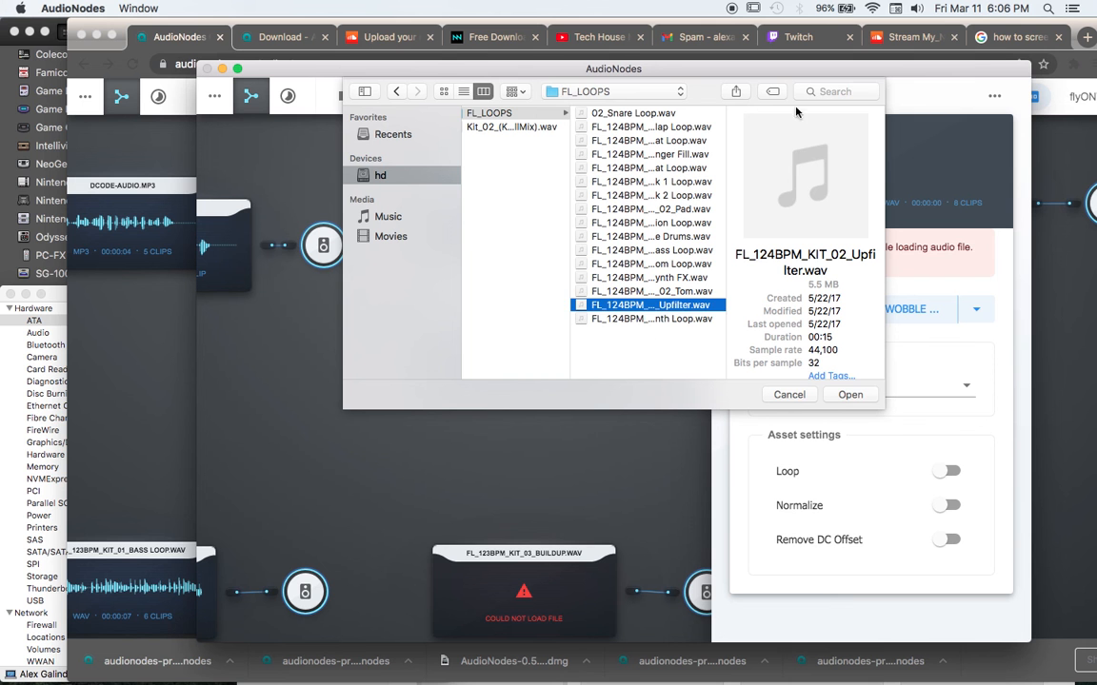
Search for "wobble", load FL_124BPM_KIT_02_Wobble Synth Loop.wav into the node, and keep its existing timeline clips
{"action": "left_click", "coordinate": [840, 92]}
{"action": "type", "text": "wobble"}
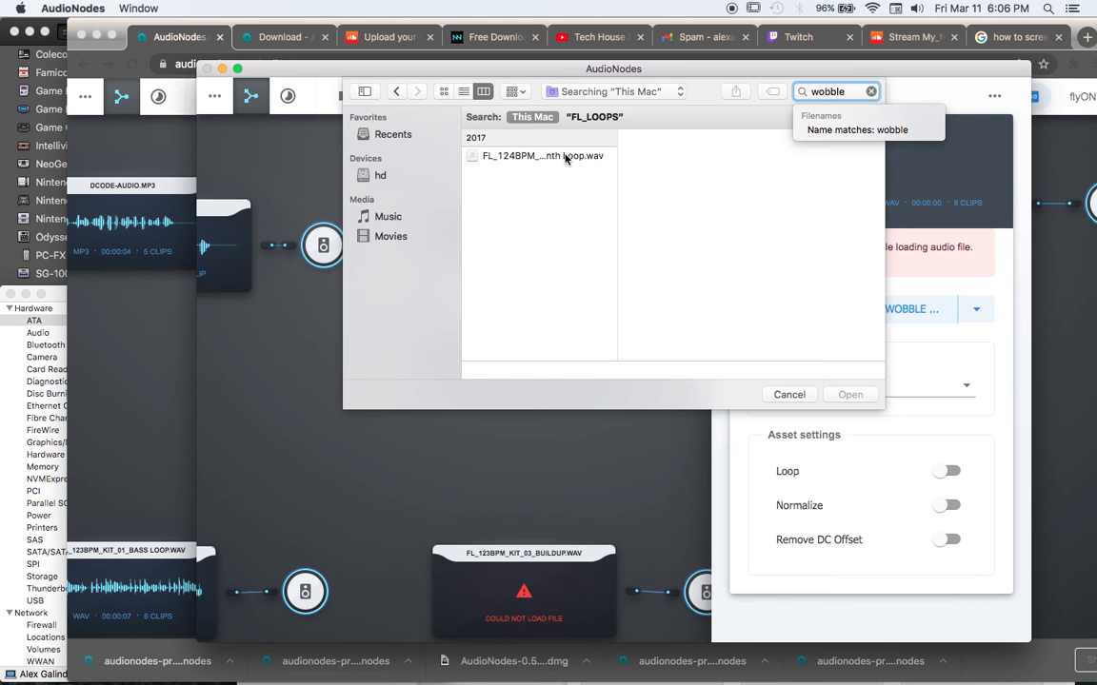
{"action": "left_click", "coordinate": [566, 157]}
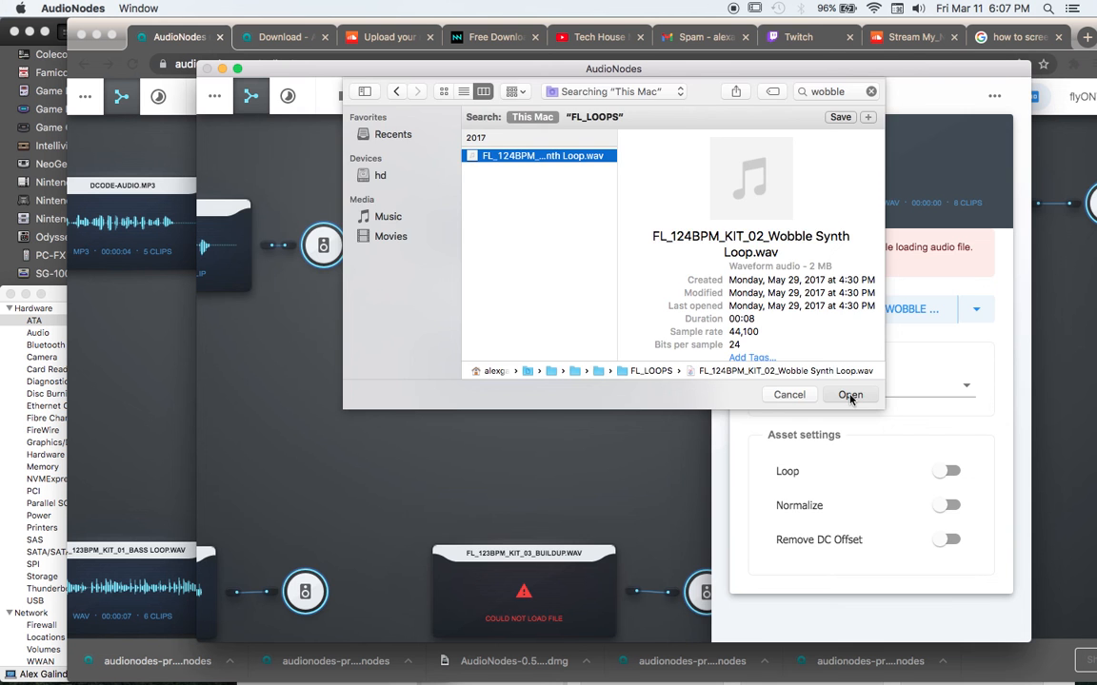
{"action": "left_click", "coordinate": [850, 395]}
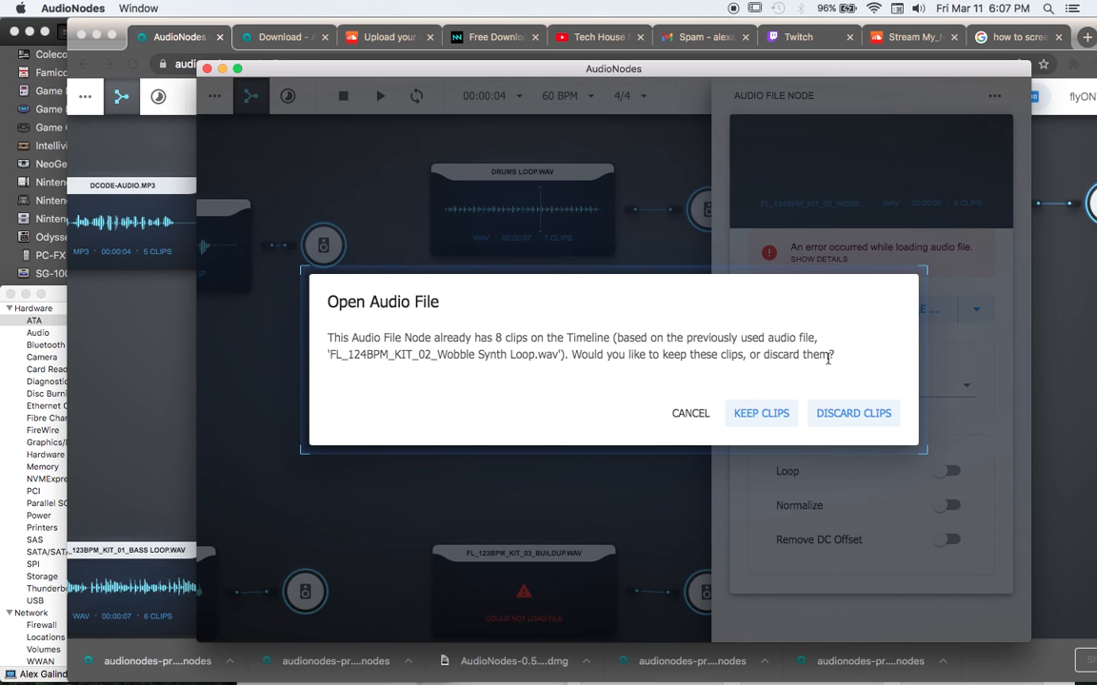
{"action": "left_click", "coordinate": [761, 414]}
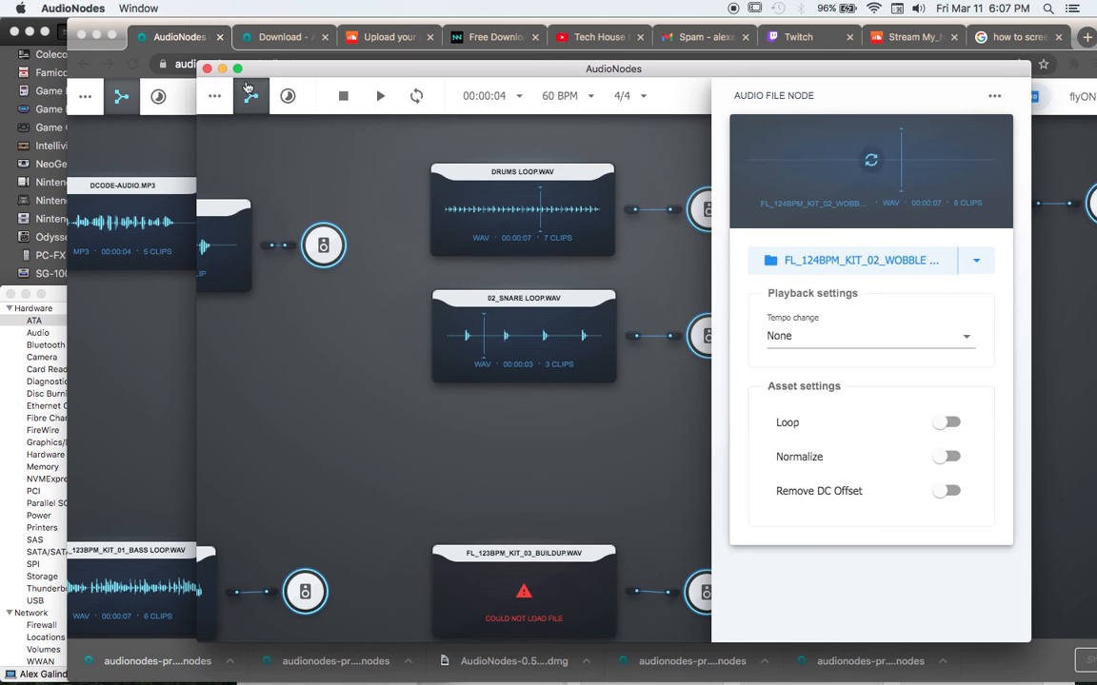
Show the timeline and examine the clips on its tracks, including the reloaded Wobble Synth clips on Track #6
{"action": "left_click", "coordinate": [222, 97]}
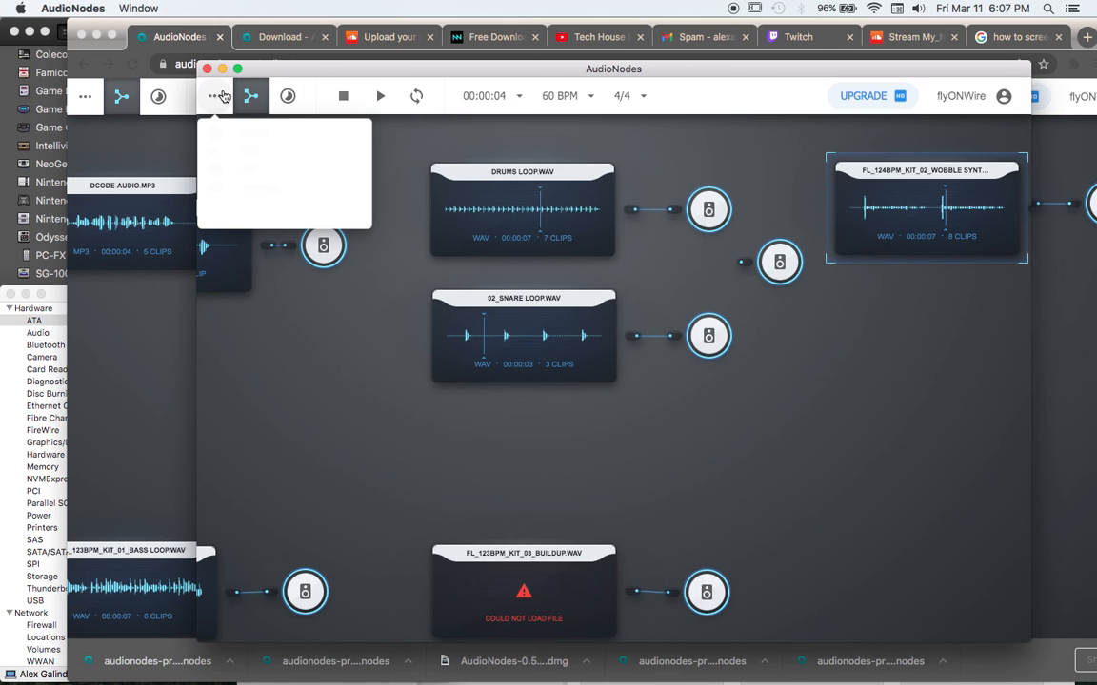
{"action": "left_click", "coordinate": [287, 96]}
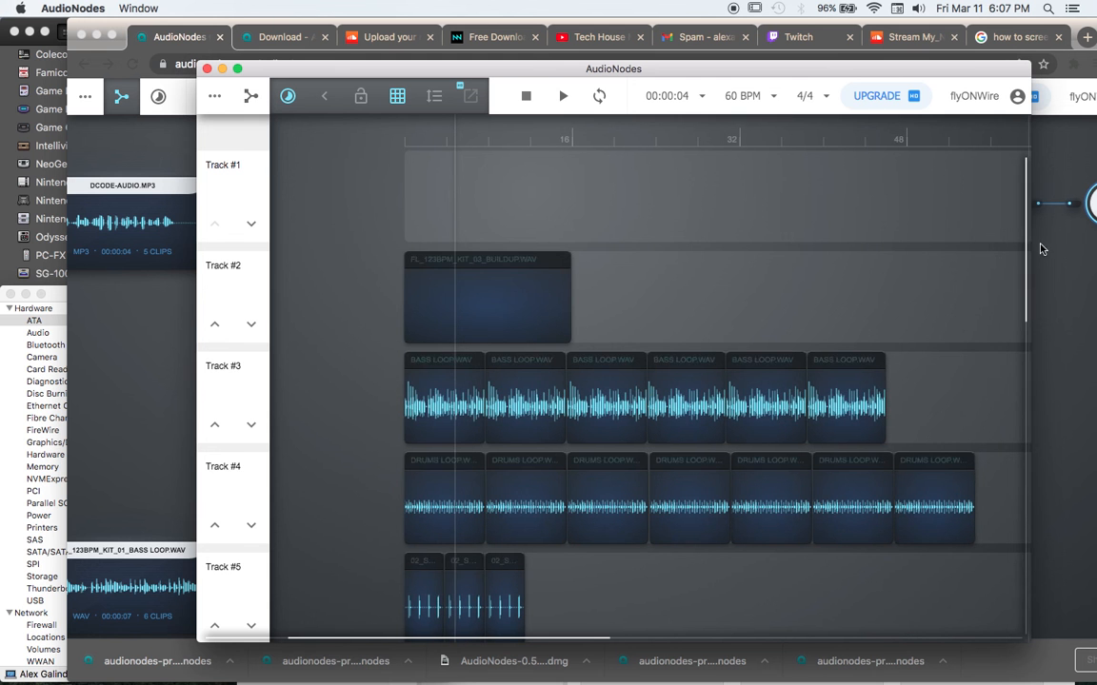
{"action": "left_click_drag", "start_coordinate": [1025, 240], "coordinate": [1024, 304]}
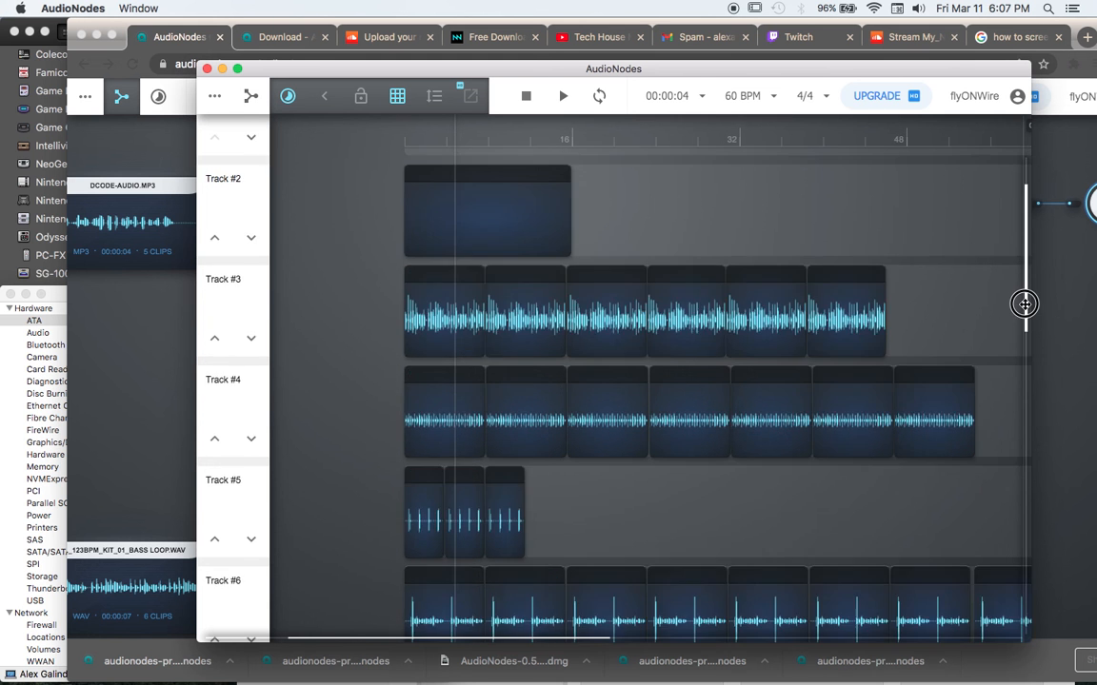
{"action": "scroll", "coordinate": [1024, 304], "scroll_direction": "down", "scroll_amount": 4}
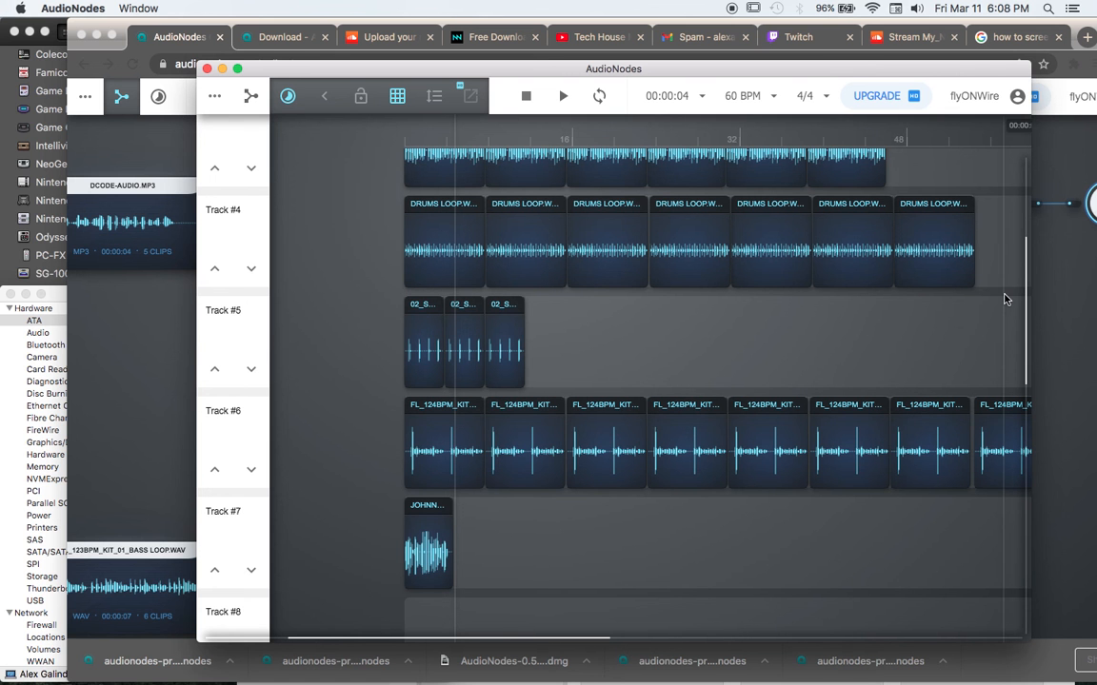
{"action": "left_click_drag", "start_coordinate": [1025, 290], "coordinate": [1025, 237]}
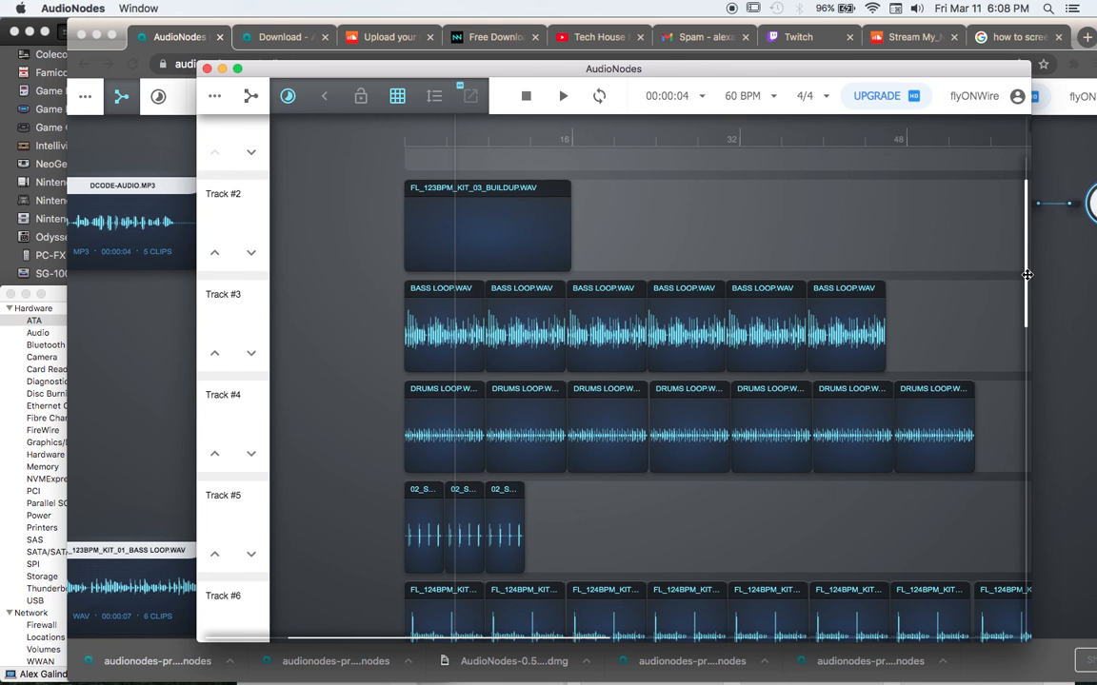
{"action": "left_click_drag", "start_coordinate": [1024, 333], "coordinate": [1028, 364]}
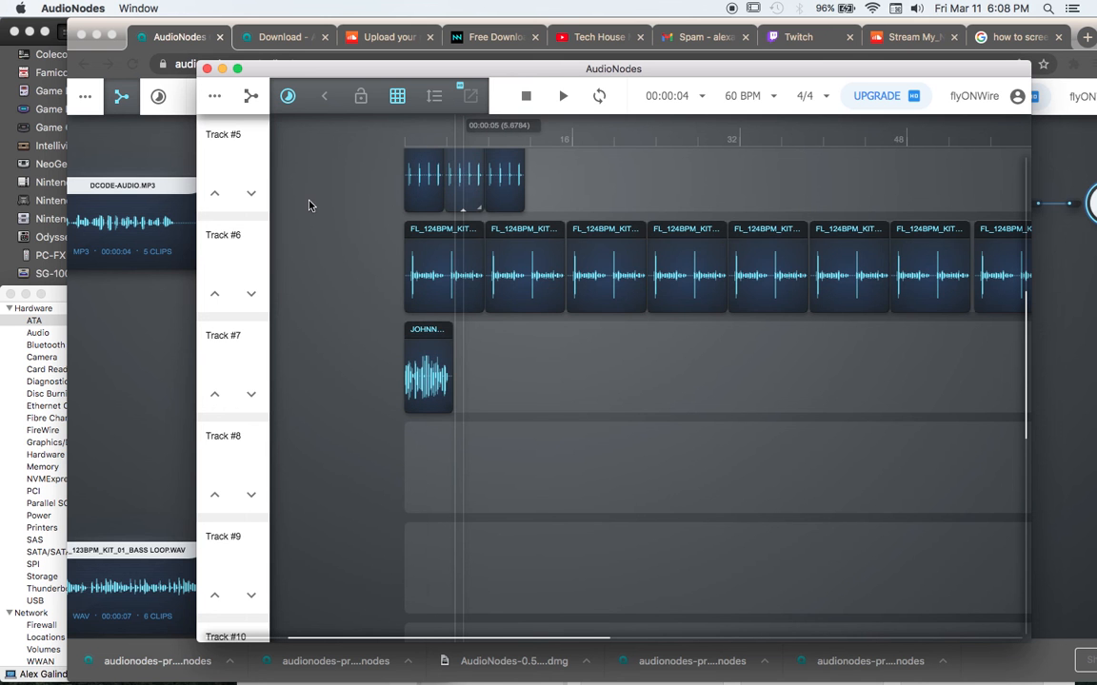
Return to the node graph and widen the AudioNodes window to show more of it
{"action": "left_click", "coordinate": [249, 96]}
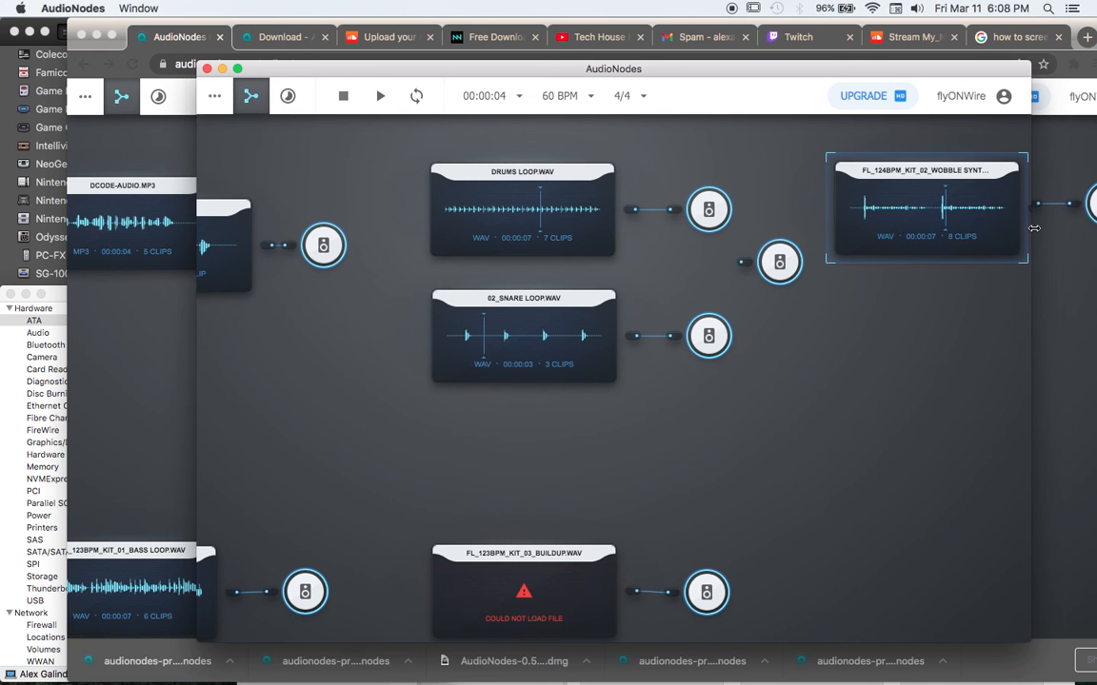
{"action": "left_click_drag", "start_coordinate": [1031, 227], "coordinate": [1092, 232]}
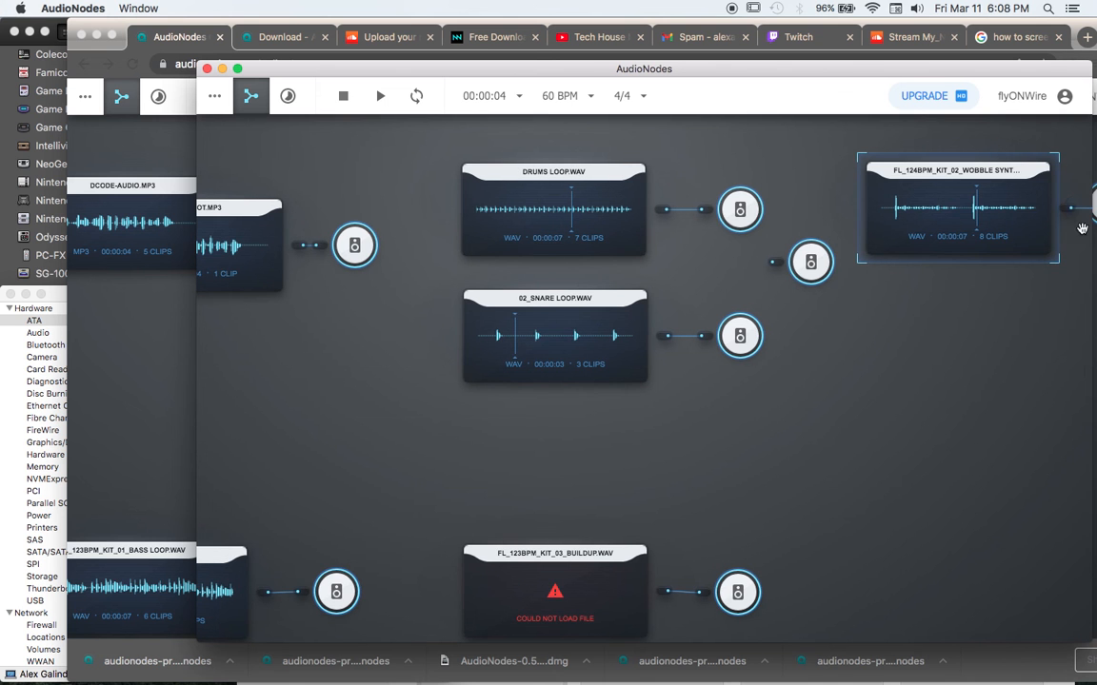